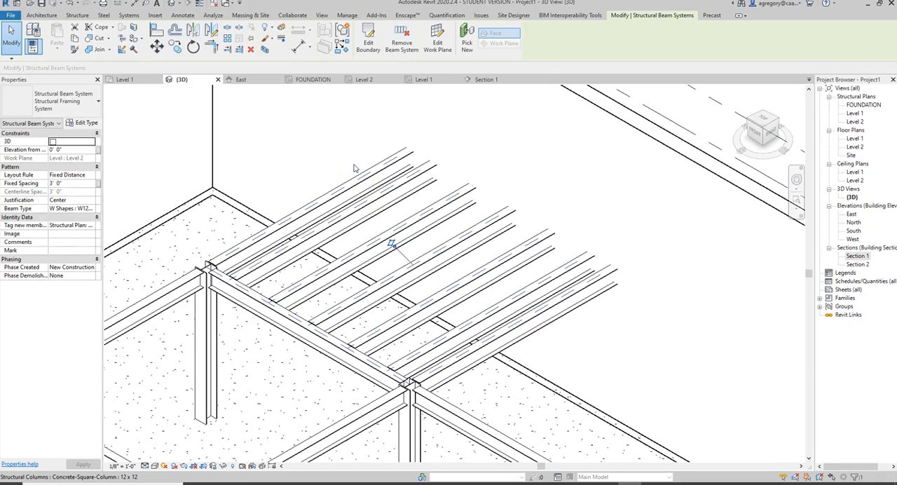
Switch from the 3D view to the Level 2 structural plan with the W12X26 joists
{"action": "left_click", "coordinate": [364, 79]}
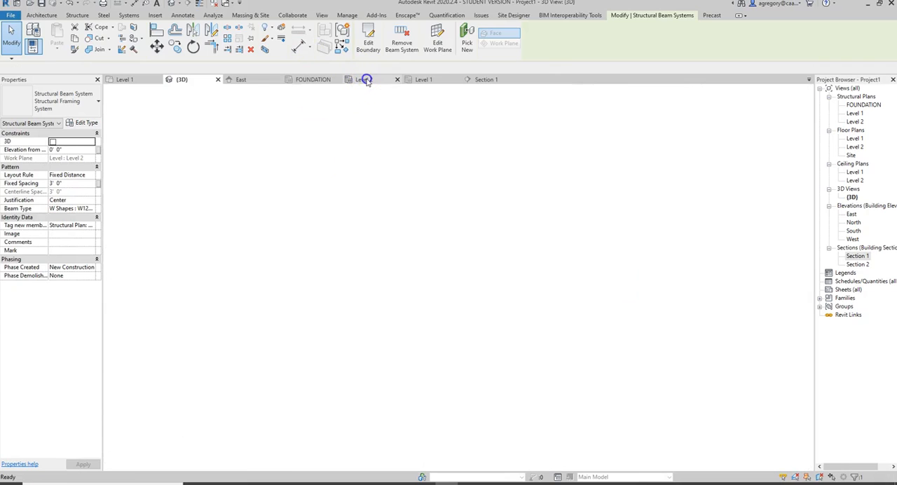
Start the Detail Component tool and review the available types, including the W12X26 section
{"action": "left_click", "coordinate": [180, 15]}
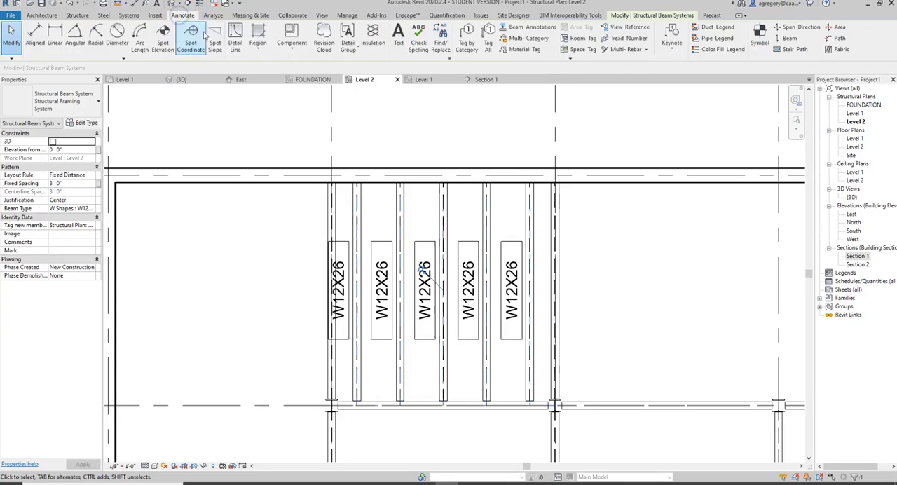
{"action": "left_click", "coordinate": [293, 38]}
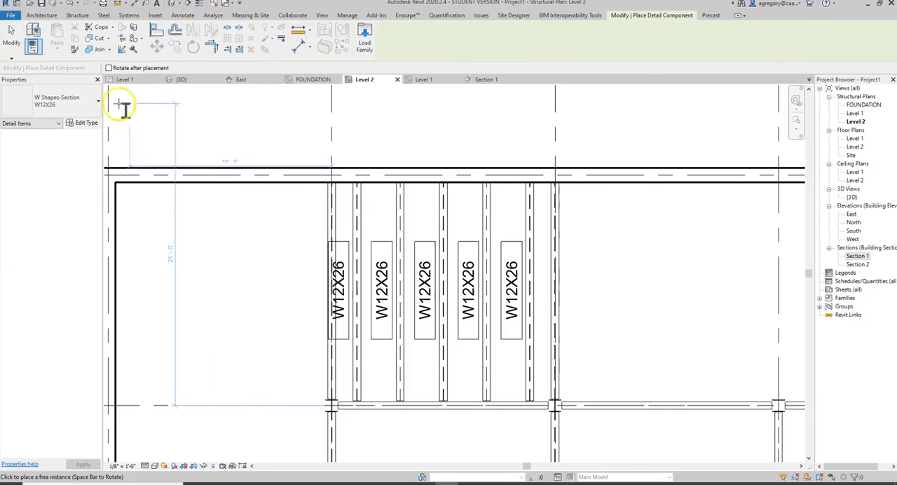
{"action": "left_click", "coordinate": [97, 101]}
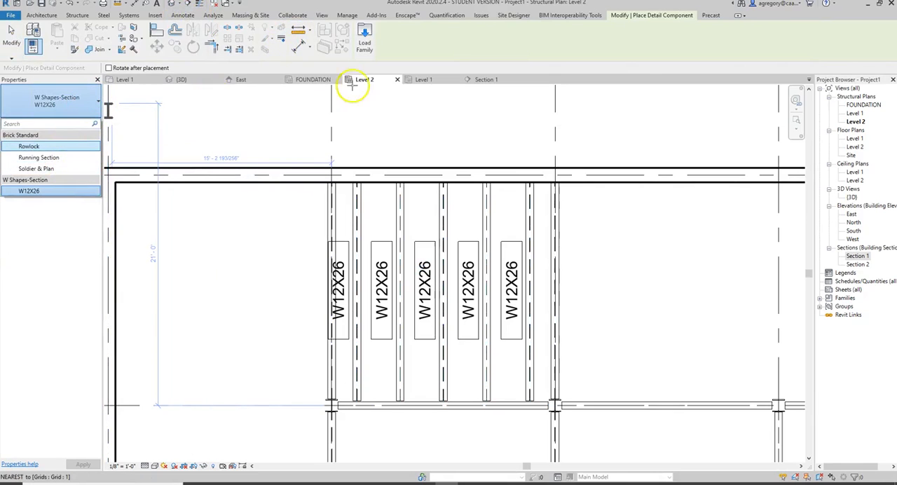
{"action": "left_click", "coordinate": [364, 38]}
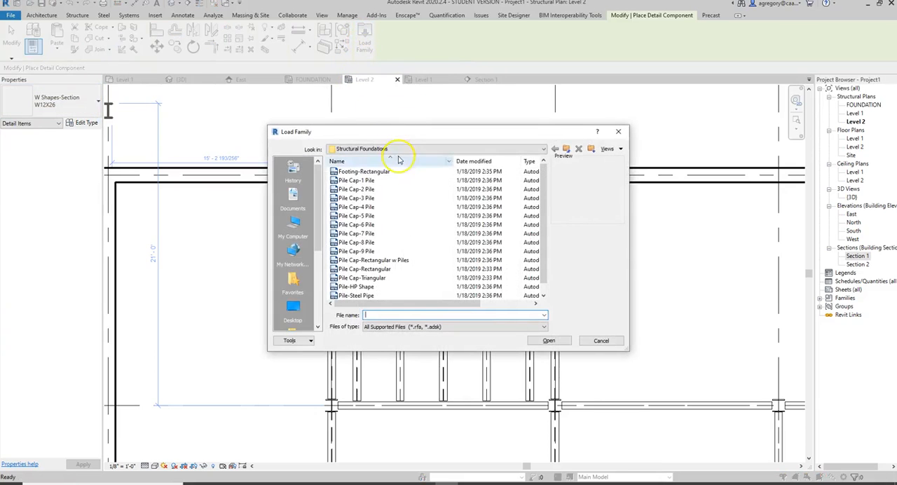
{"action": "left_click", "coordinate": [399, 148]}
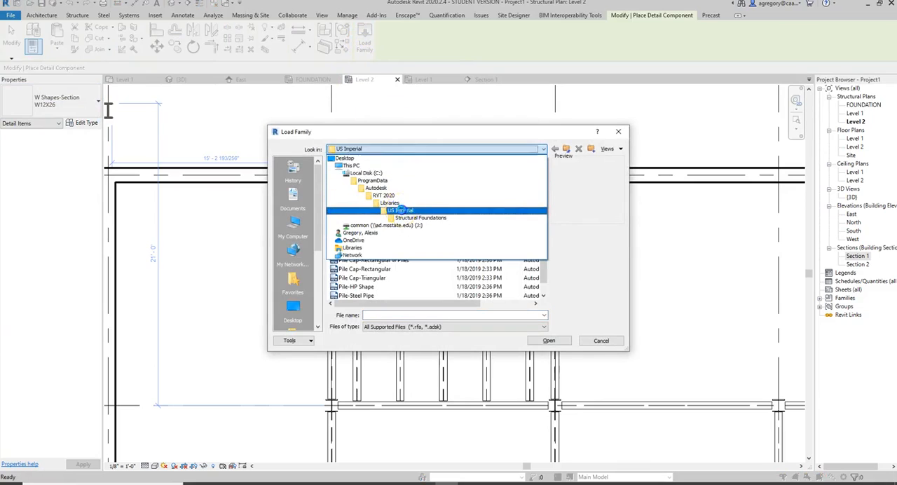
{"action": "left_click", "coordinate": [401, 210]}
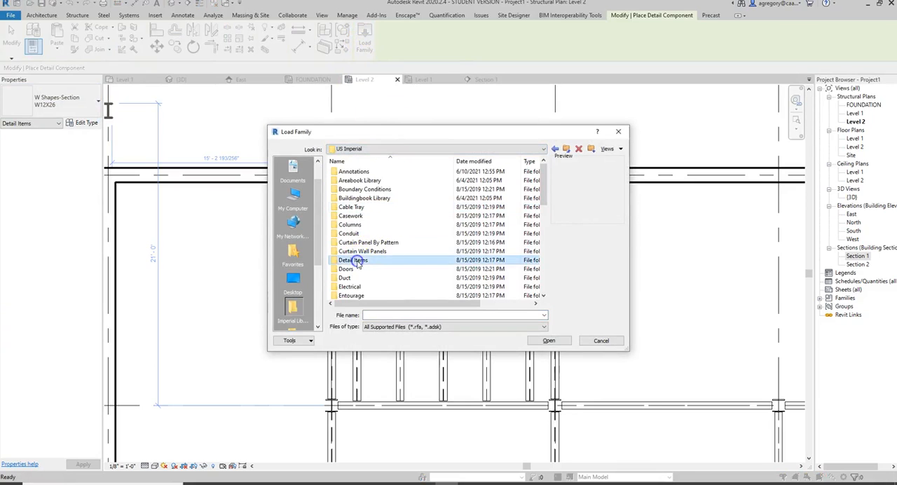
{"action": "double_click", "coordinate": [356, 261]}
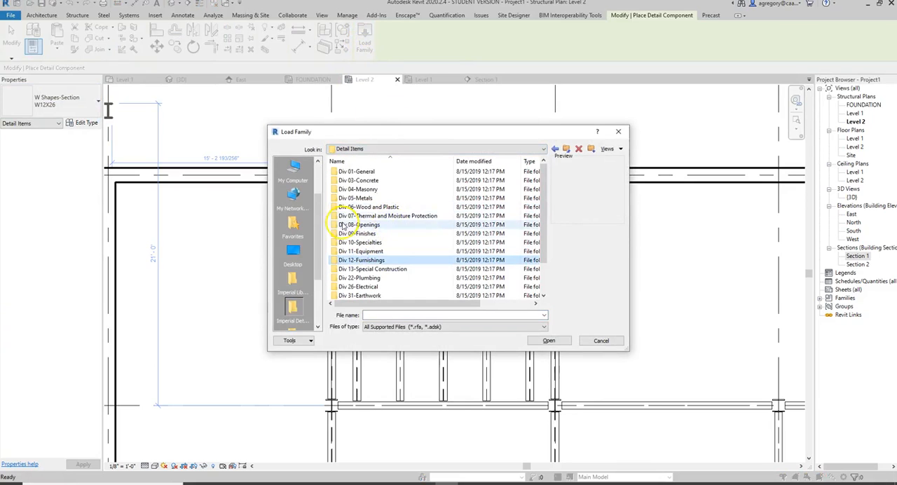
{"action": "scroll", "coordinate": [367, 224], "scroll_direction": "down", "scroll_amount": 2}
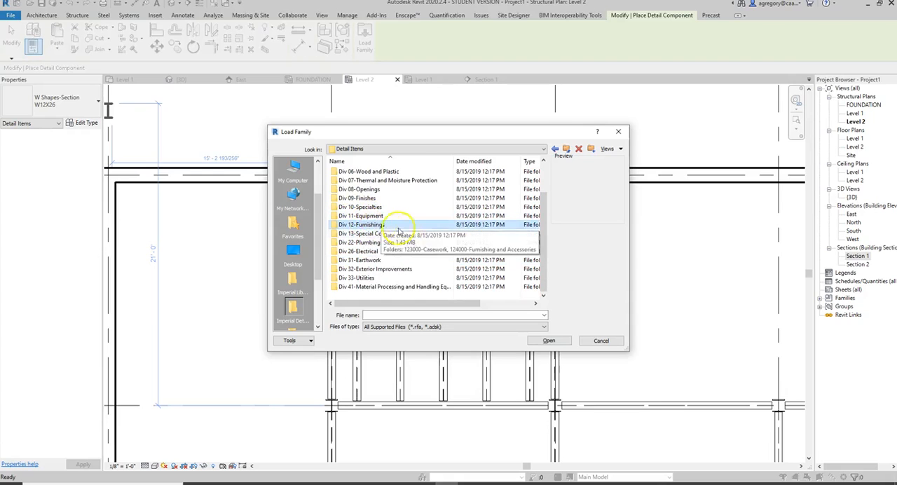
{"action": "scroll", "coordinate": [382, 249], "scroll_direction": "up", "scroll_amount": 1}
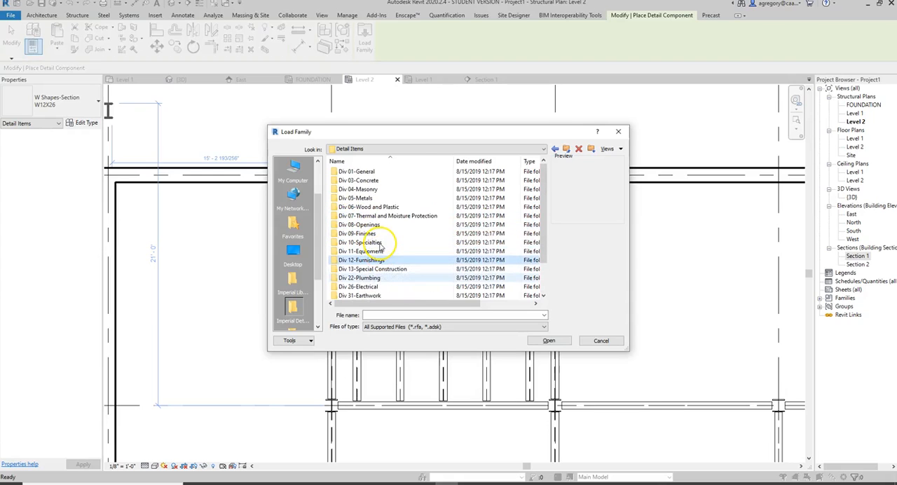
{"action": "scroll", "coordinate": [379, 210], "scroll_direction": "up", "scroll_amount": 1}
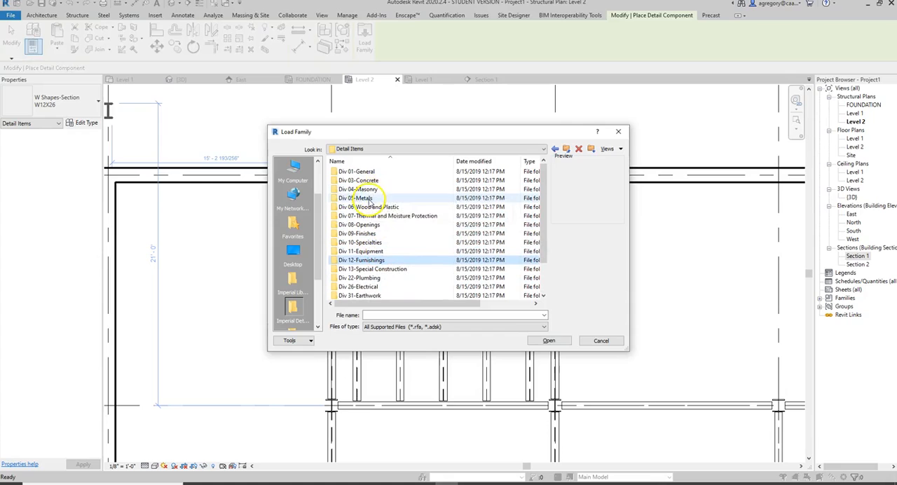
{"action": "double_click", "coordinate": [365, 197]}
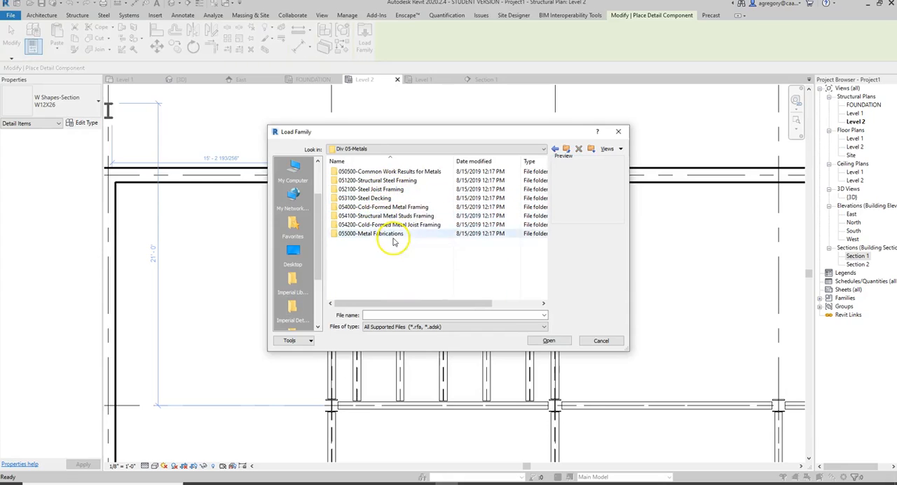
{"action": "left_click", "coordinate": [392, 180]}
{"action": "left_click", "coordinate": [385, 189]}
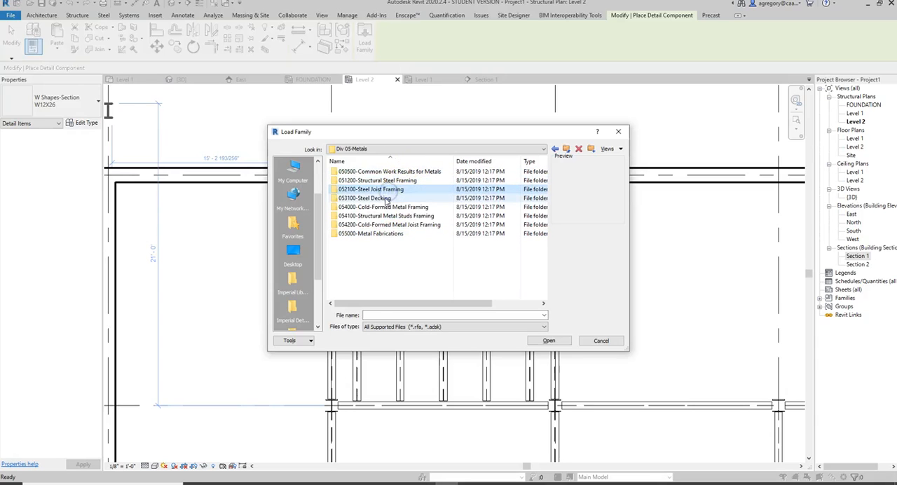
{"action": "left_click", "coordinate": [388, 198]}
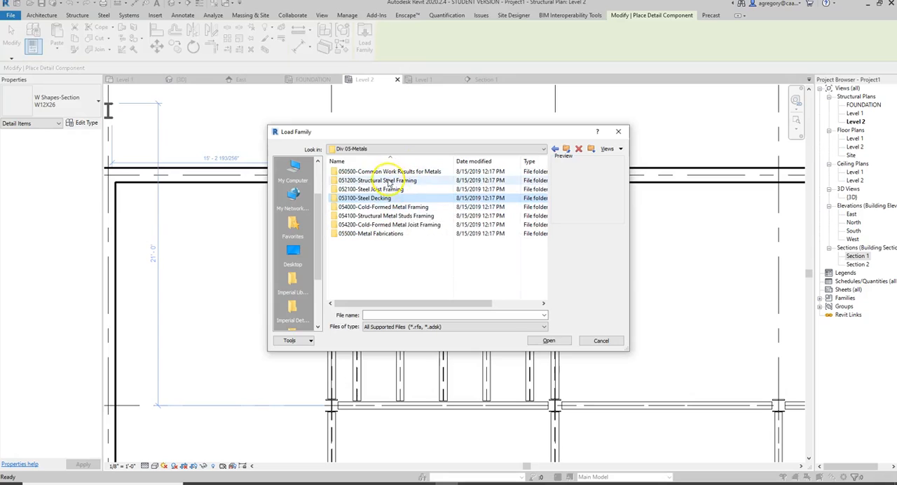
{"action": "double_click", "coordinate": [382, 180]}
{"action": "scroll", "coordinate": [378, 210], "scroll_direction": "down", "scroll_amount": 2}
{"action": "scroll", "coordinate": [372, 213], "scroll_direction": "down", "scroll_amount": 1}
{"action": "left_click", "coordinate": [371, 198]}
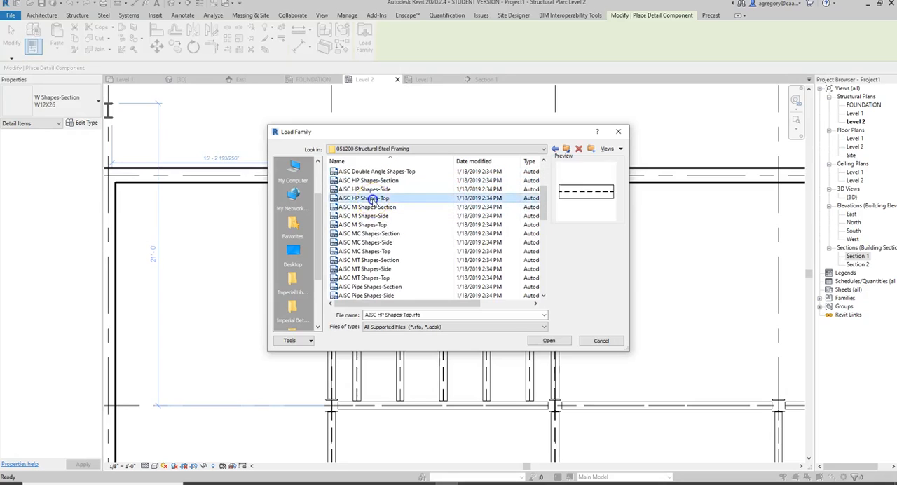
{"action": "left_click", "coordinate": [372, 189]}
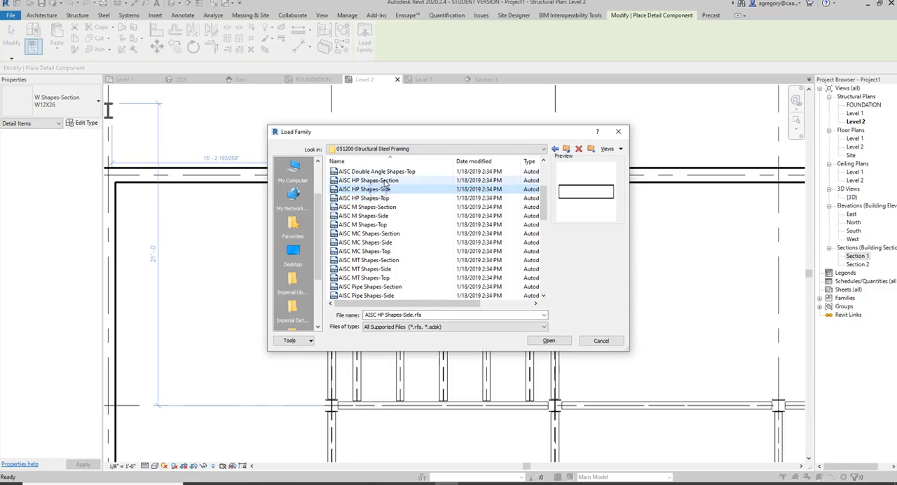
{"action": "left_click", "coordinate": [383, 180]}
{"action": "scroll", "coordinate": [386, 210], "scroll_direction": "down", "scroll_amount": 3}
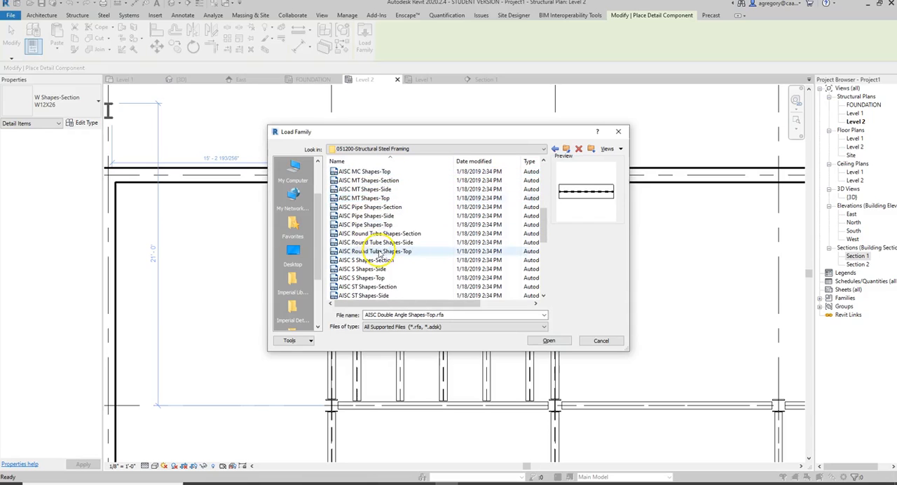
{"action": "left_click", "coordinate": [378, 216]}
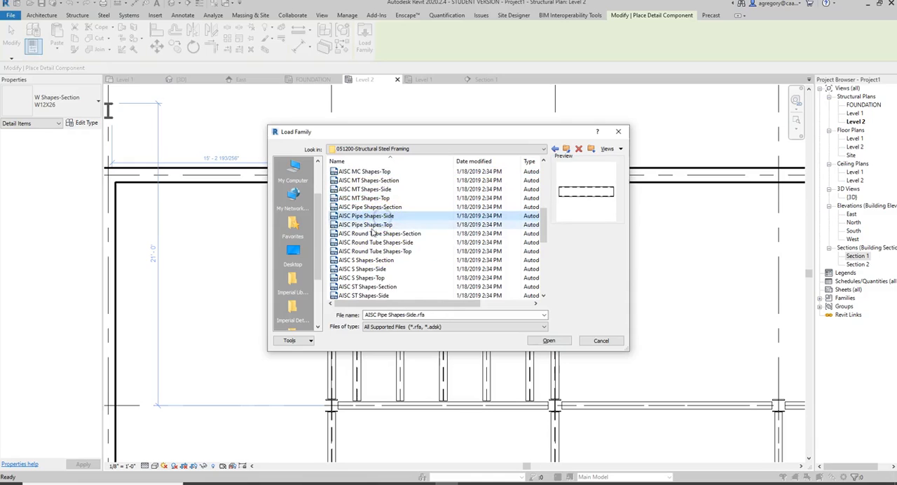
{"action": "left_click", "coordinate": [371, 225]}
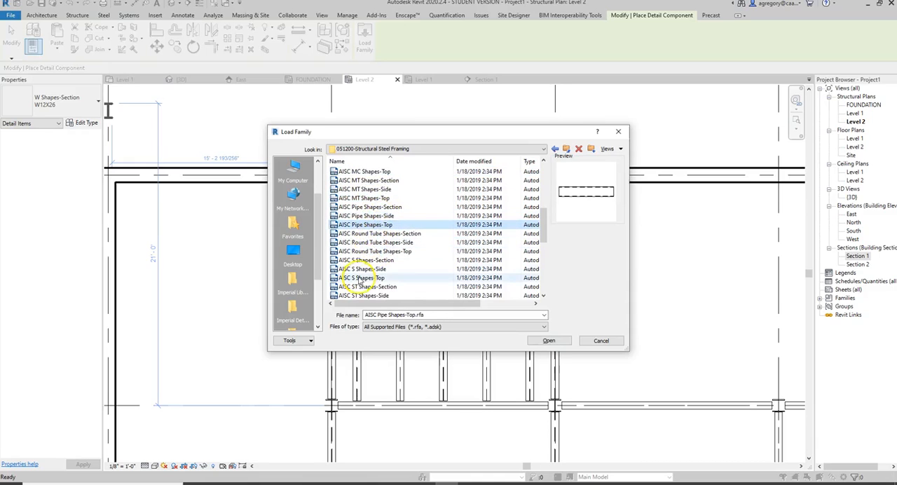
{"action": "left_click", "coordinate": [358, 278]}
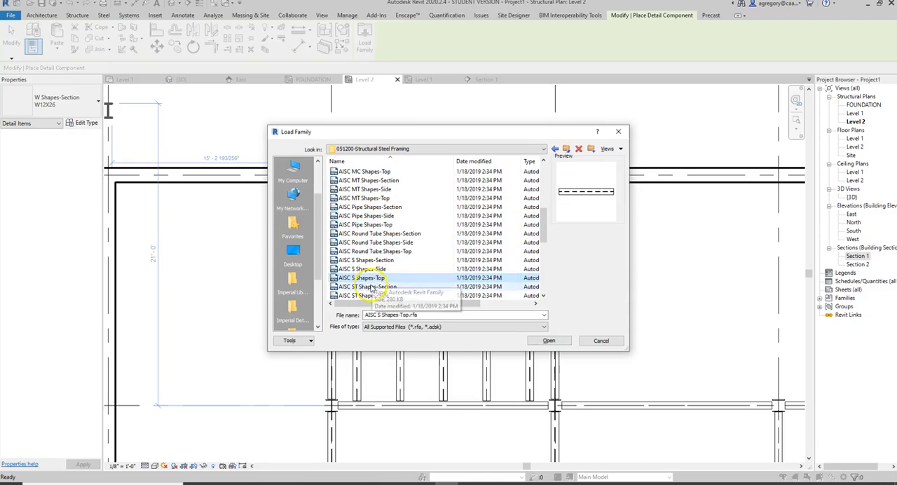
{"action": "left_click", "coordinate": [369, 287]}
{"action": "scroll", "coordinate": [392, 267], "scroll_direction": "down", "scroll_amount": 3}
{"action": "scroll", "coordinate": [421, 263], "scroll_direction": "down", "scroll_amount": 3}
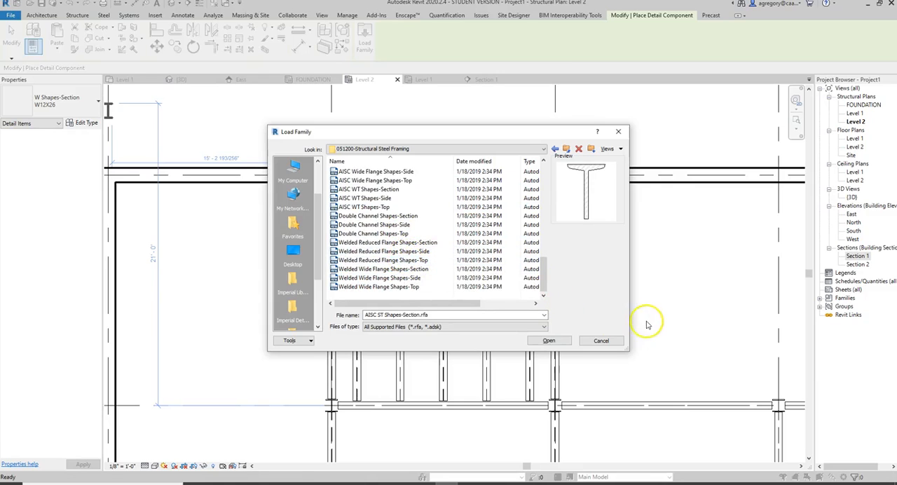
{"action": "left_click", "coordinate": [603, 341]}
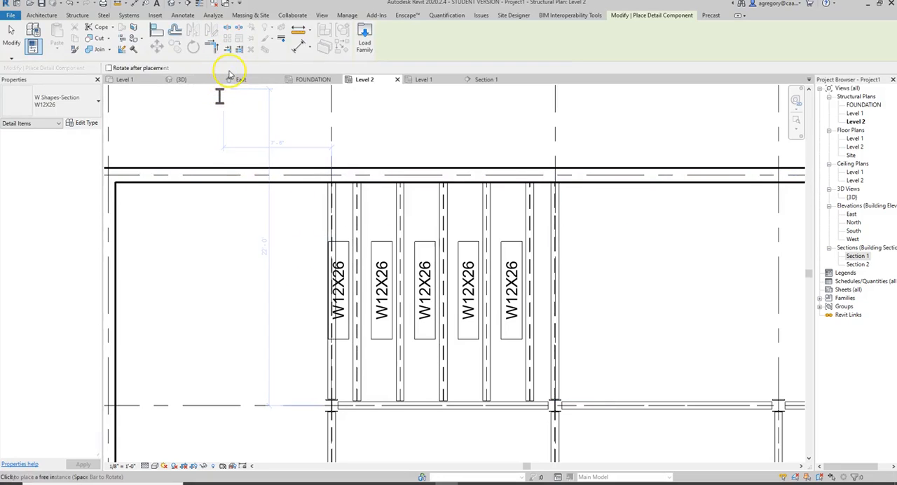
Cancel the detail component and start placing an Architecture model component instead
{"action": "key", "text": "Escape"}
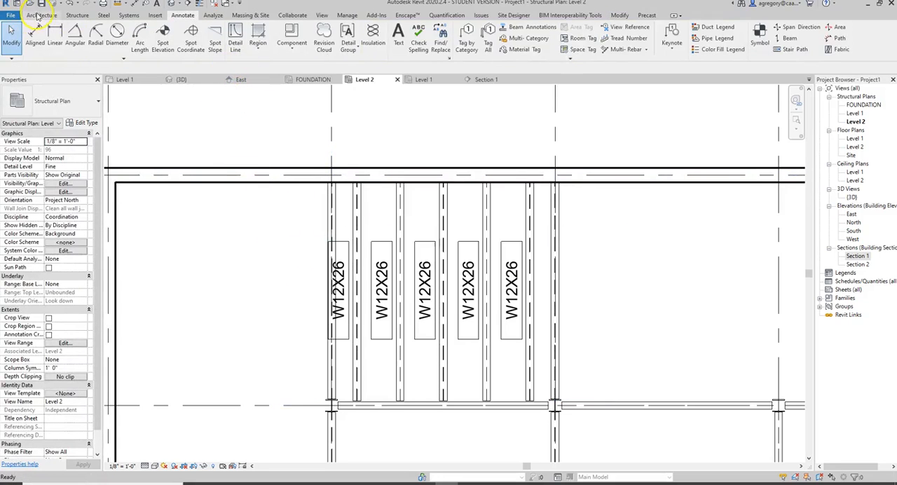
{"action": "left_click", "coordinate": [41, 16]}
{"action": "left_click", "coordinate": [108, 32]}
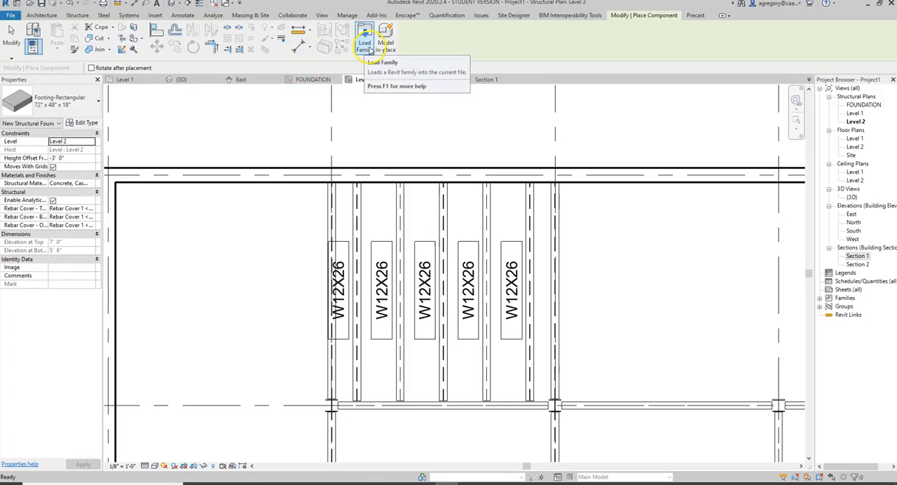
In Load Family, browse the US Imperial library into the Structural Connections folder
{"action": "left_click", "coordinate": [365, 39]}
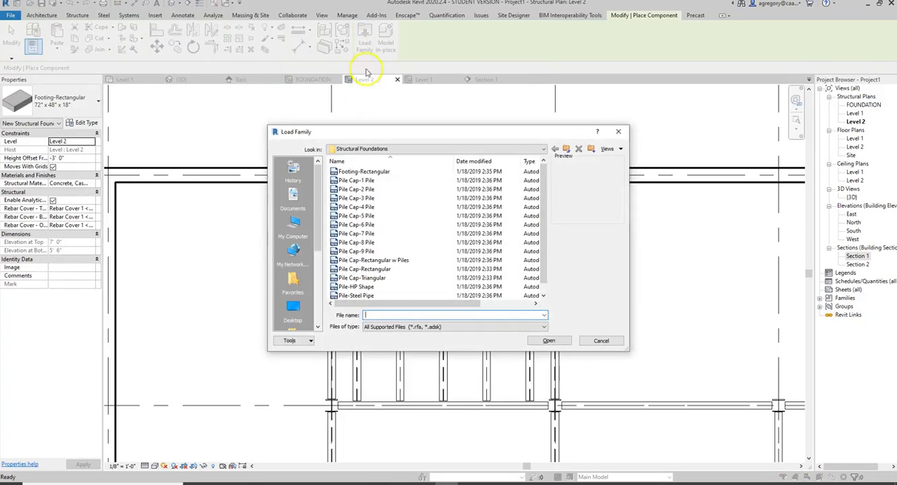
{"action": "left_click", "coordinate": [396, 149]}
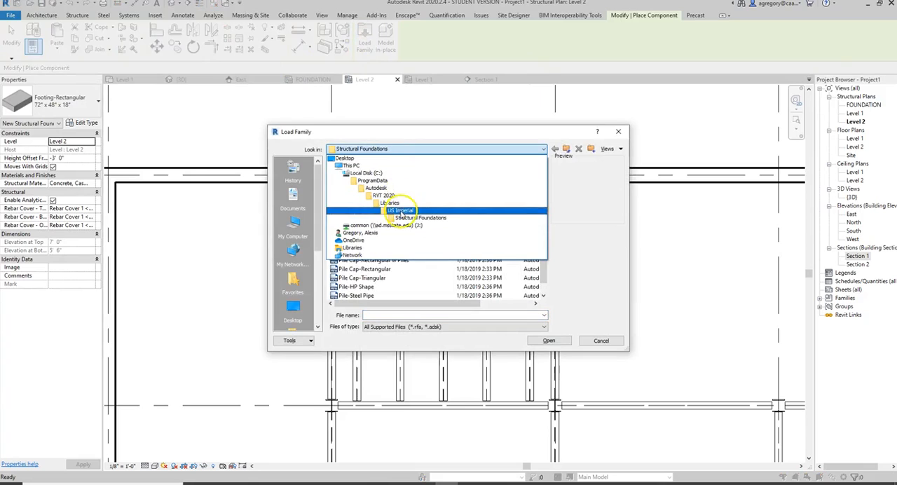
{"action": "left_click", "coordinate": [396, 211]}
{"action": "scroll", "coordinate": [396, 212], "scroll_direction": "down", "scroll_amount": 3}
{"action": "scroll", "coordinate": [394, 208], "scroll_direction": "down", "scroll_amount": 3}
{"action": "scroll", "coordinate": [394, 209], "scroll_direction": "down", "scroll_amount": 3}
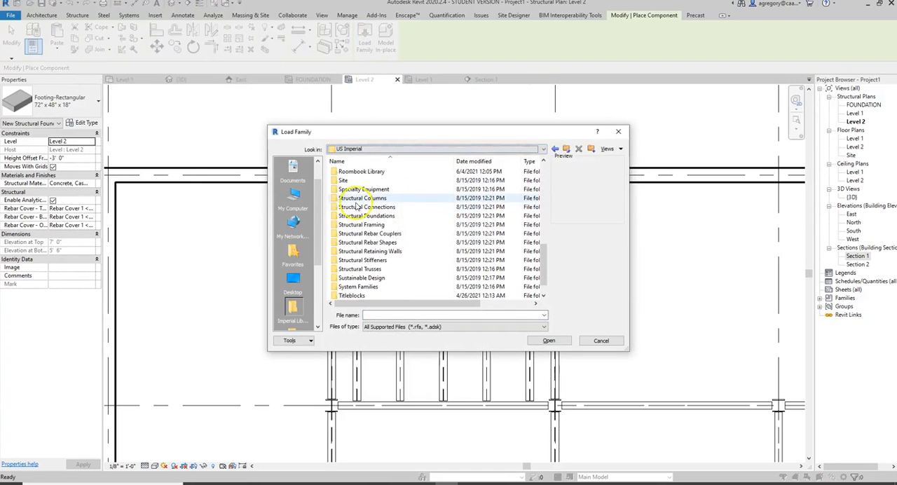
{"action": "left_click", "coordinate": [361, 207]}
{"action": "double_click", "coordinate": [361, 207]}
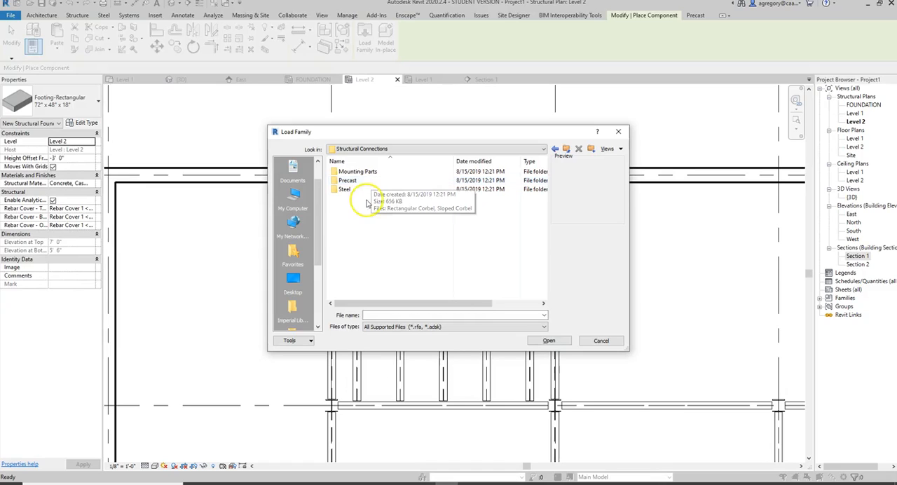
Preview the Steel folder's base plate, double angle and gusset families, then select Double Angle Connection-Bolt_Weld.rfa
{"action": "double_click", "coordinate": [345, 189]}
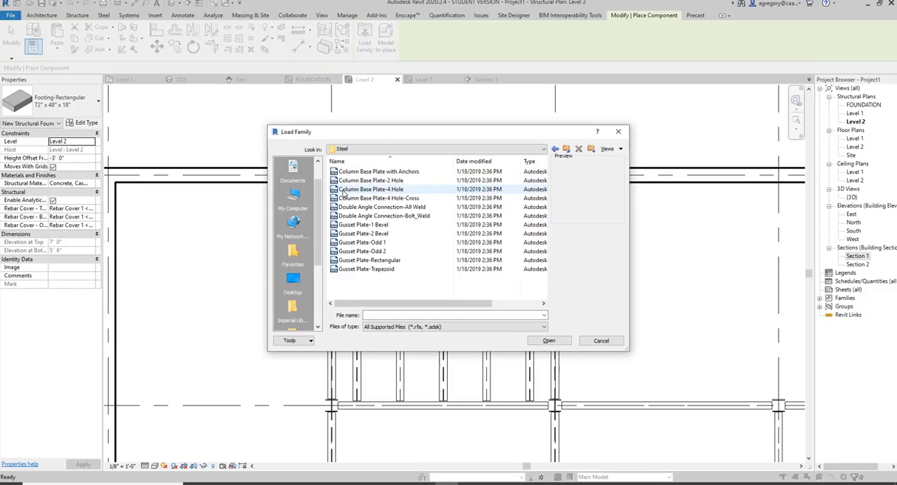
{"action": "left_click", "coordinate": [375, 172]}
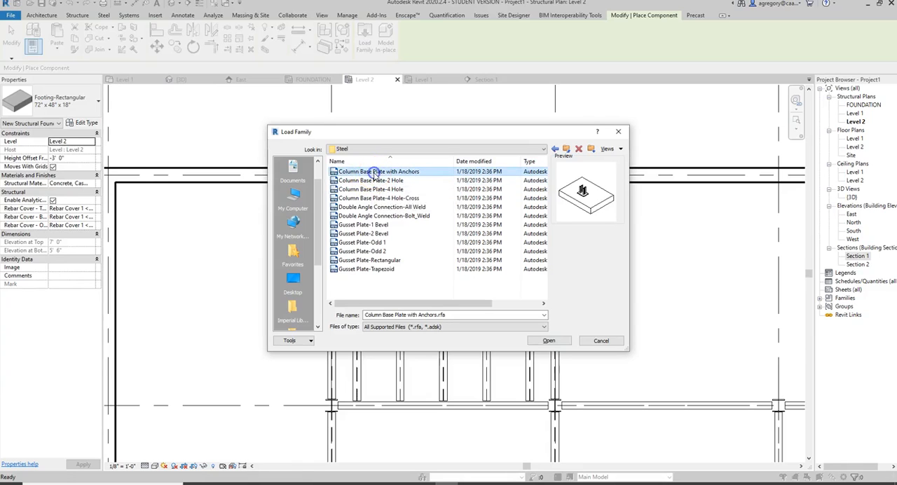
{"action": "left_click", "coordinate": [377, 172]}
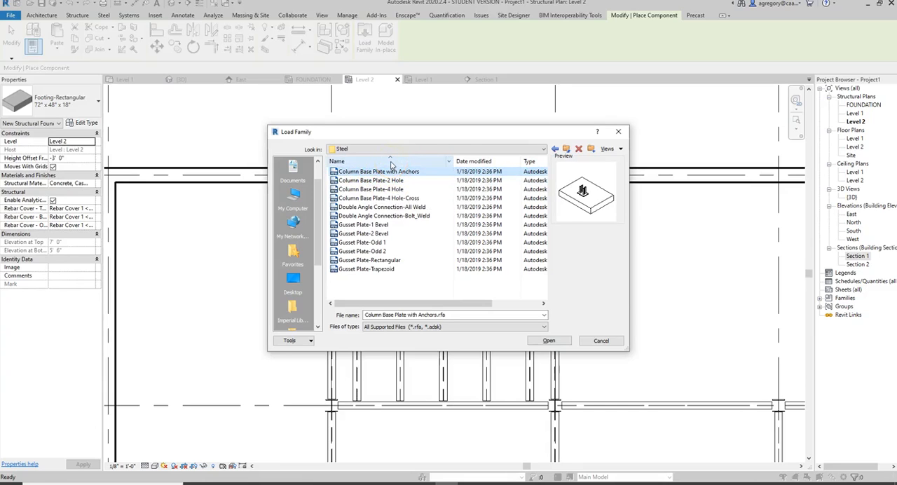
{"action": "left_click", "coordinate": [371, 180]}
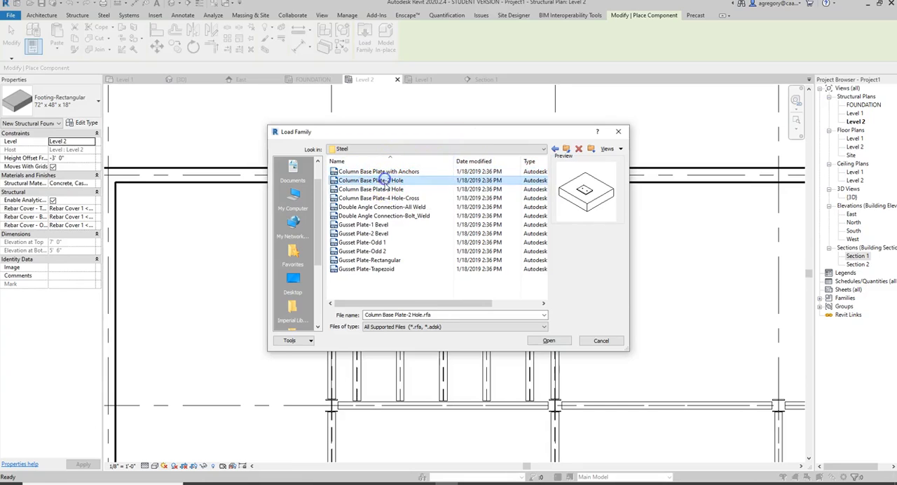
{"action": "left_click", "coordinate": [382, 189]}
{"action": "left_click", "coordinate": [381, 198]}
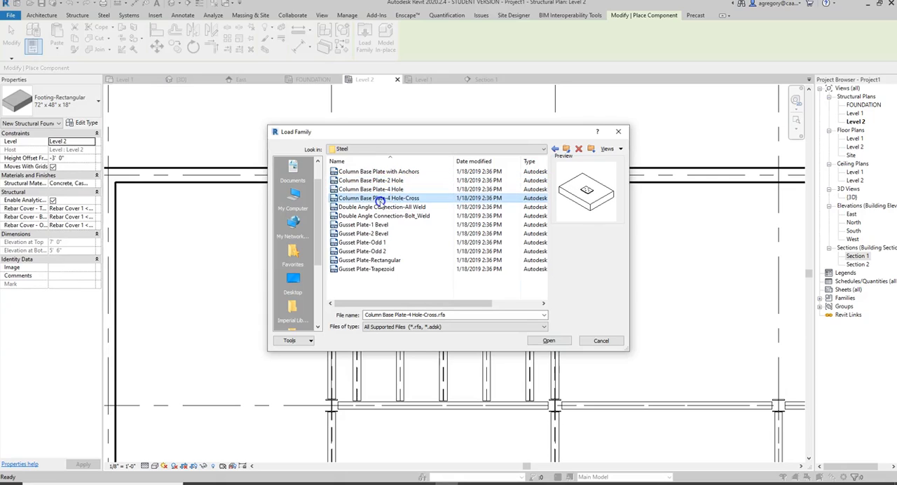
{"action": "left_click", "coordinate": [378, 208]}
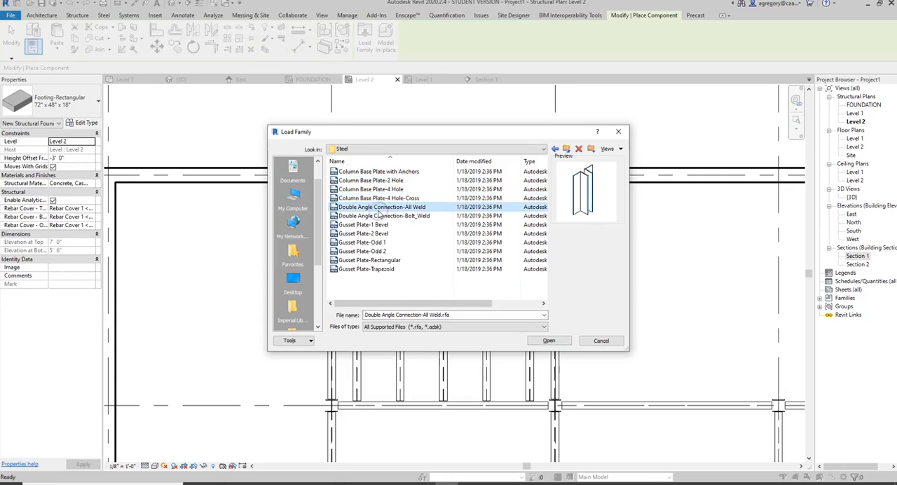
{"action": "left_click", "coordinate": [380, 216]}
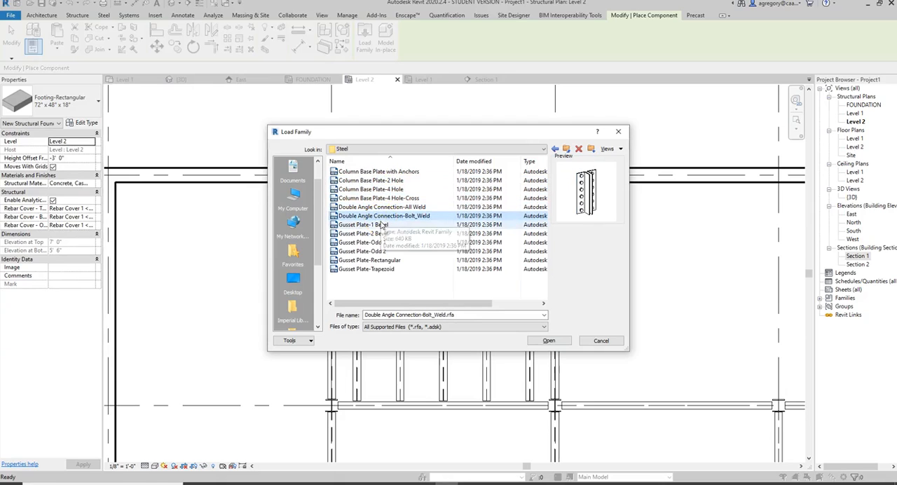
{"action": "left_click", "coordinate": [371, 225]}
{"action": "left_click", "coordinate": [371, 234]}
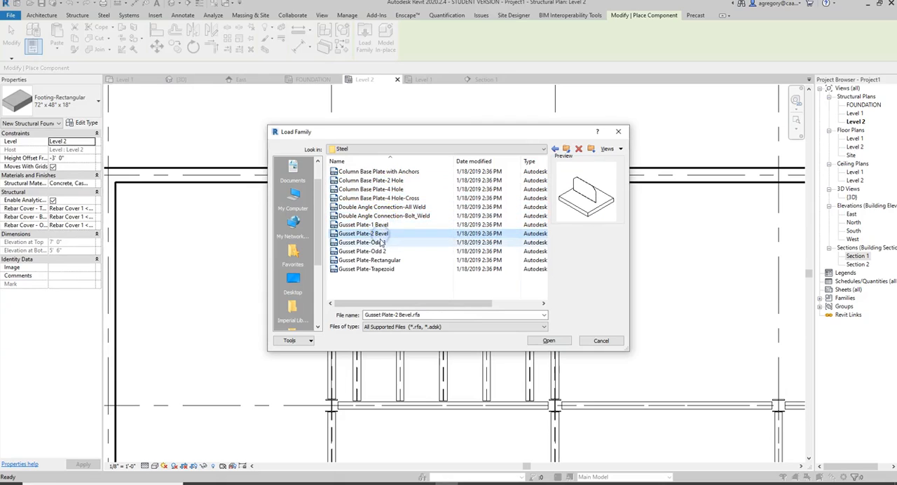
{"action": "left_click", "coordinate": [371, 243]}
{"action": "left_click", "coordinate": [379, 260]}
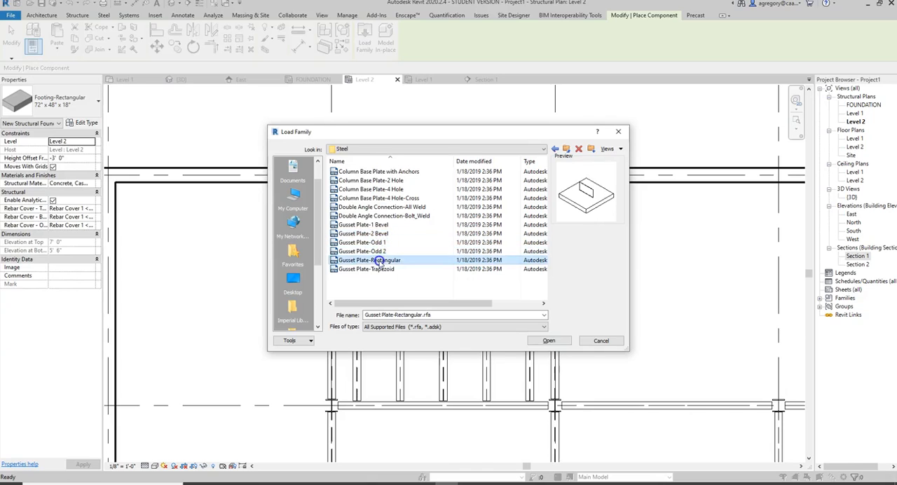
{"action": "left_click", "coordinate": [378, 269]}
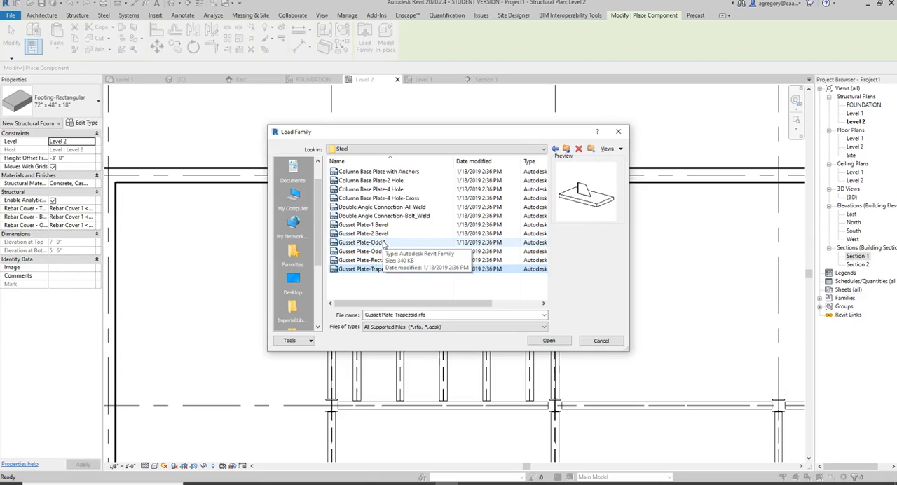
{"action": "left_click", "coordinate": [381, 215]}
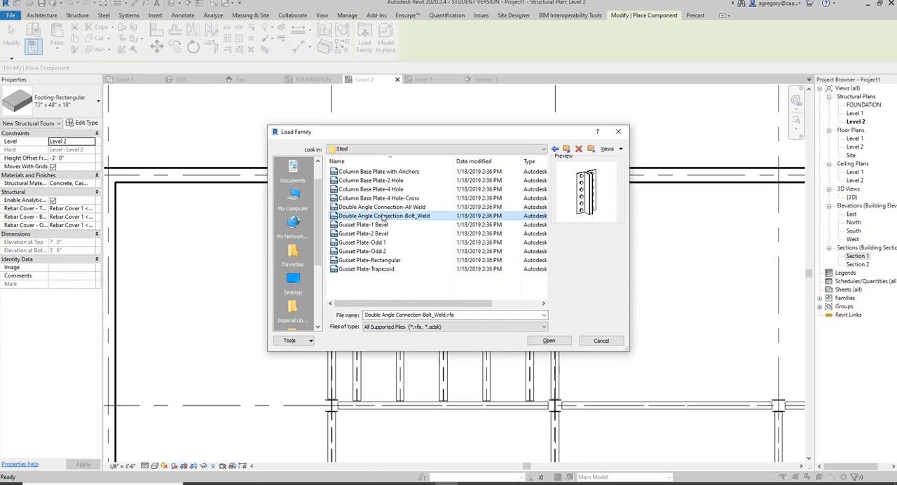
Load the family and place rotated connections on the column's upper and lower flanges at the bottom-left joint
{"action": "left_click", "coordinate": [549, 340]}
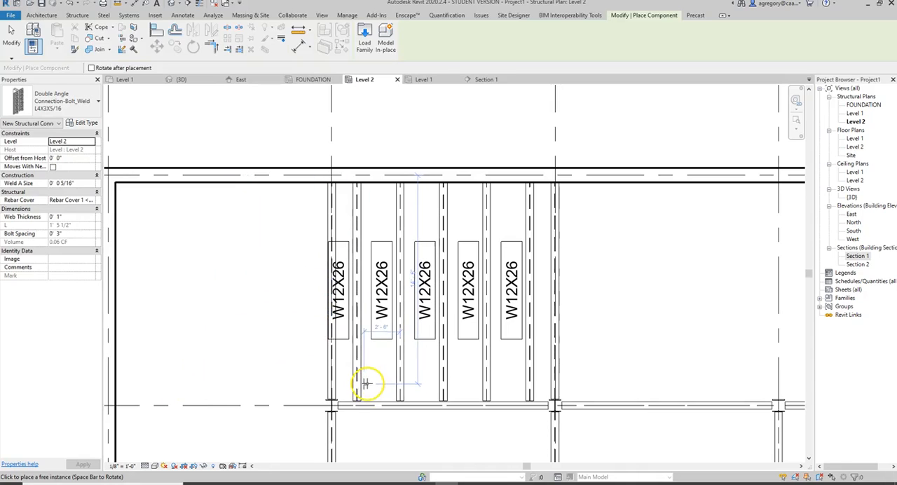
{"action": "scroll", "coordinate": [350, 385], "scroll_direction": "up", "scroll_amount": 1}
{"action": "scroll", "coordinate": [334, 387], "scroll_direction": "up", "scroll_amount": 2}
{"action": "scroll", "coordinate": [309, 414], "scroll_direction": "up", "scroll_amount": 2}
{"action": "middle_click_drag", "start_coordinate": [323, 364], "coordinate": [358, 294]}
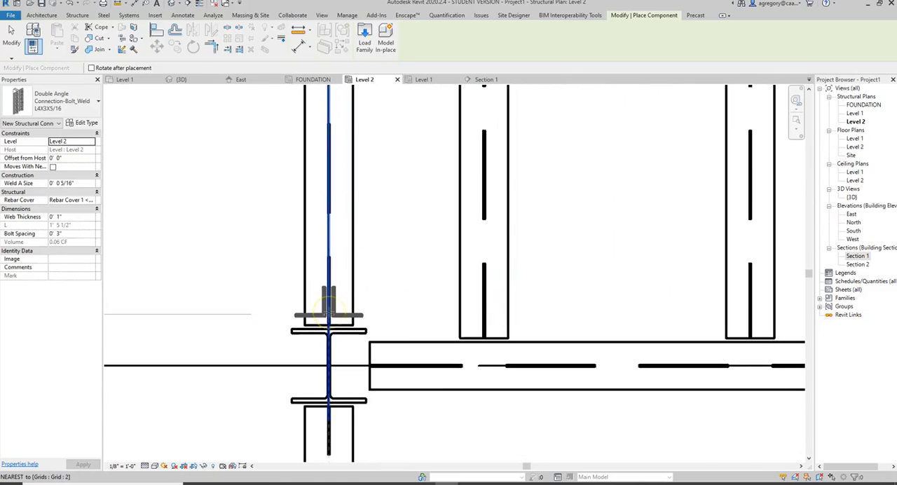
{"action": "key", "text": "space"}
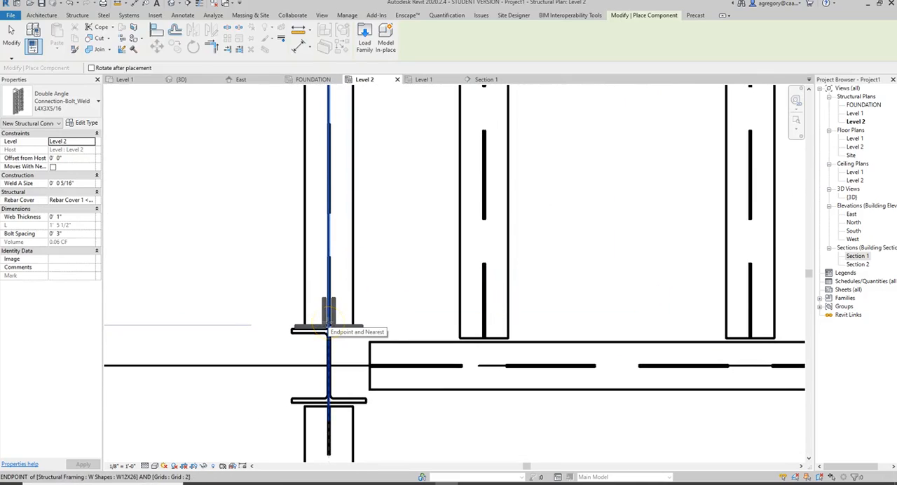
{"action": "left_click", "coordinate": [329, 316]}
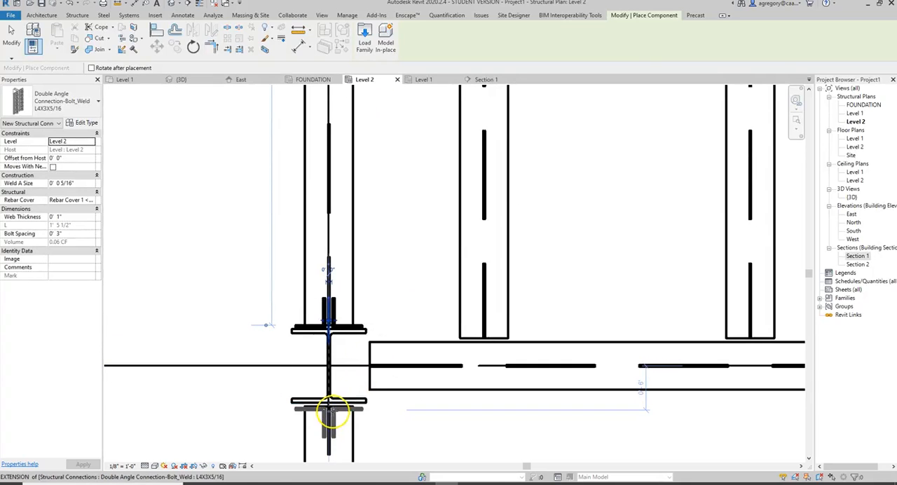
{"action": "left_click", "coordinate": [329, 414]}
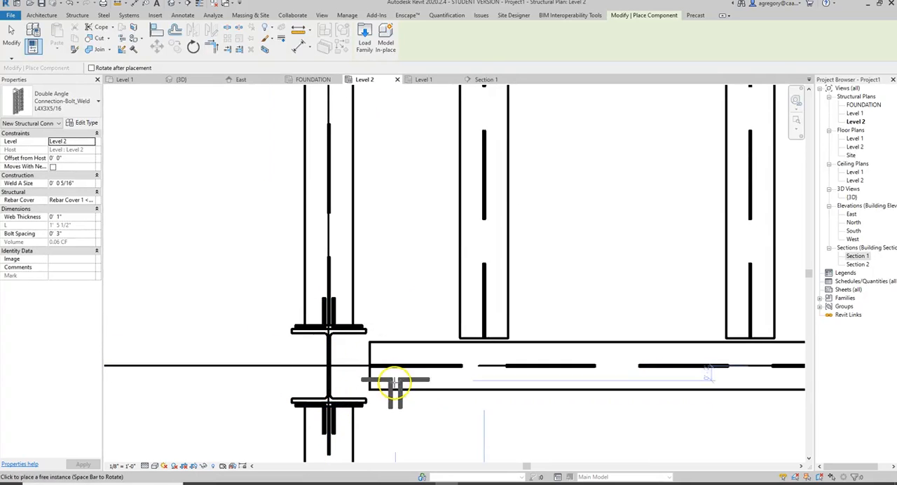
{"action": "key", "text": "Escape"}
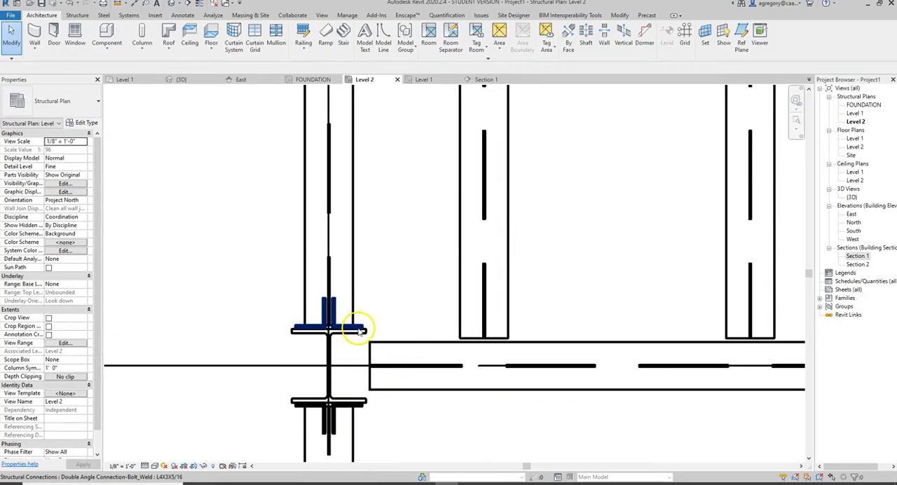
{"action": "left_click", "coordinate": [358, 330]}
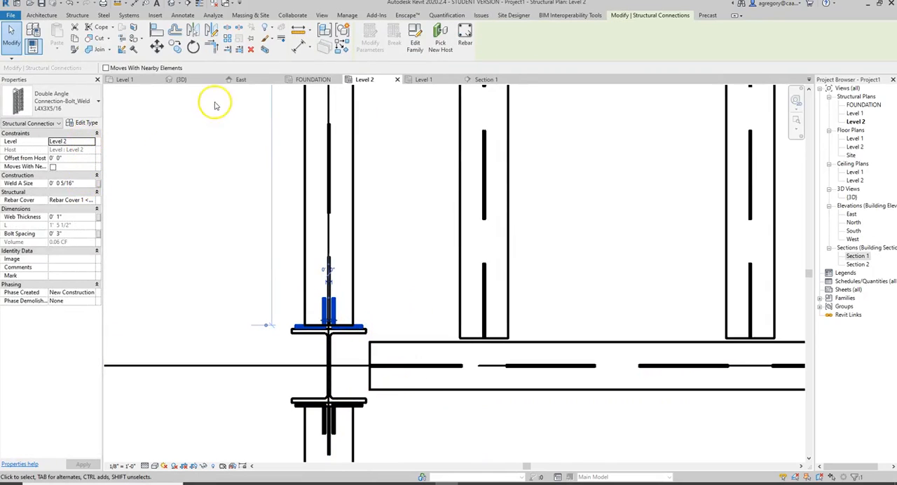
In the 3D view, select the double angle connection at the column and check its type list
{"action": "left_click", "coordinate": [181, 79]}
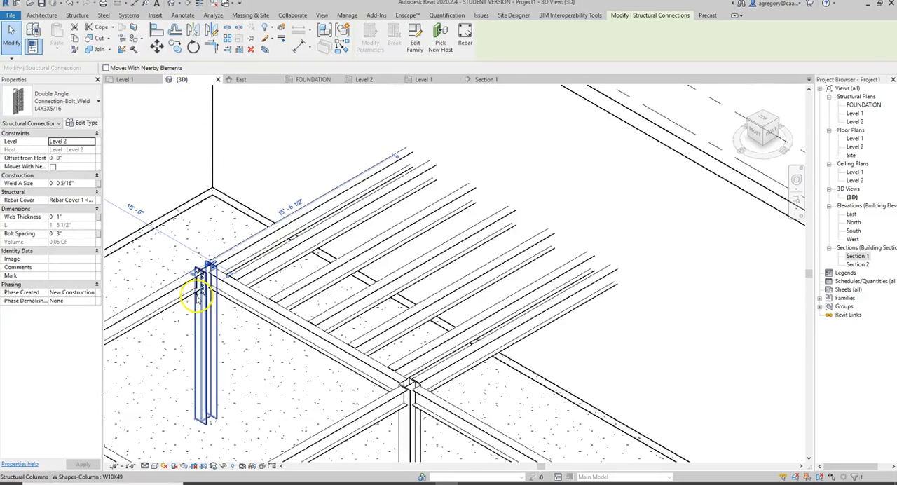
{"action": "scroll", "coordinate": [210, 273], "scroll_direction": "up", "scroll_amount": 4}
{"action": "scroll", "coordinate": [203, 280], "scroll_direction": "up", "scroll_amount": 1}
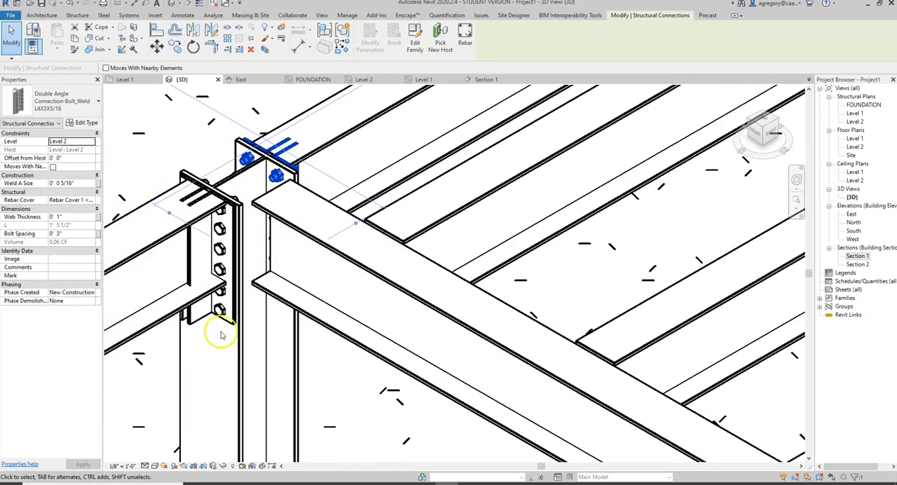
{"action": "left_click", "coordinate": [223, 323]}
{"action": "left_click", "coordinate": [54, 142]}
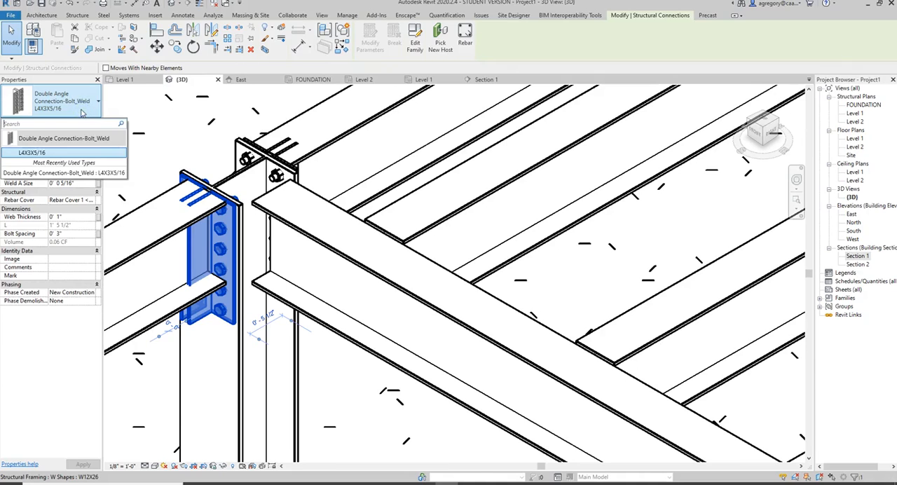
{"action": "left_click", "coordinate": [56, 101]}
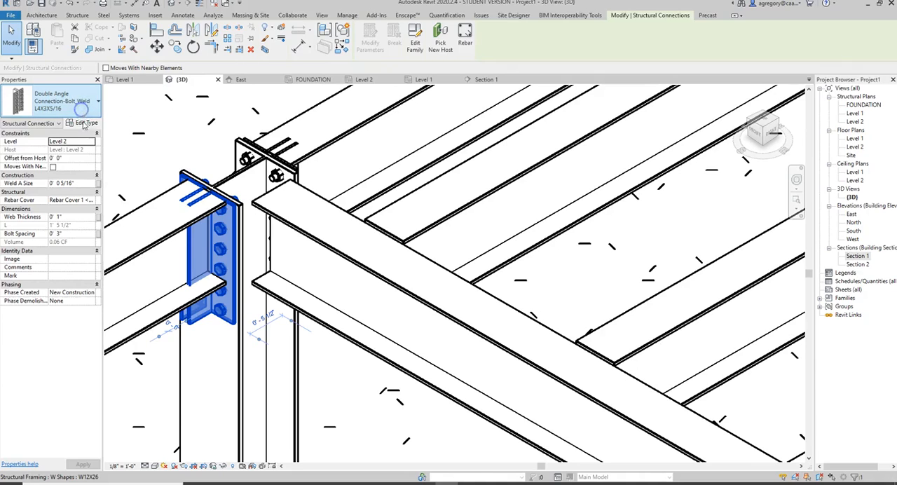
Duplicate the type as L4X3X5/16 2 with Number Of Bolts 4 and apply it to the connection
{"action": "left_click", "coordinate": [85, 123]}
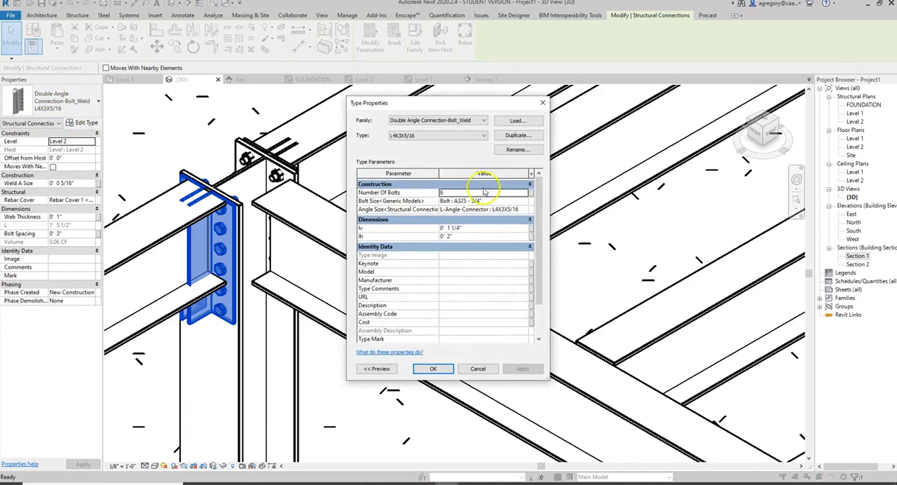
{"action": "left_click", "coordinate": [526, 137]}
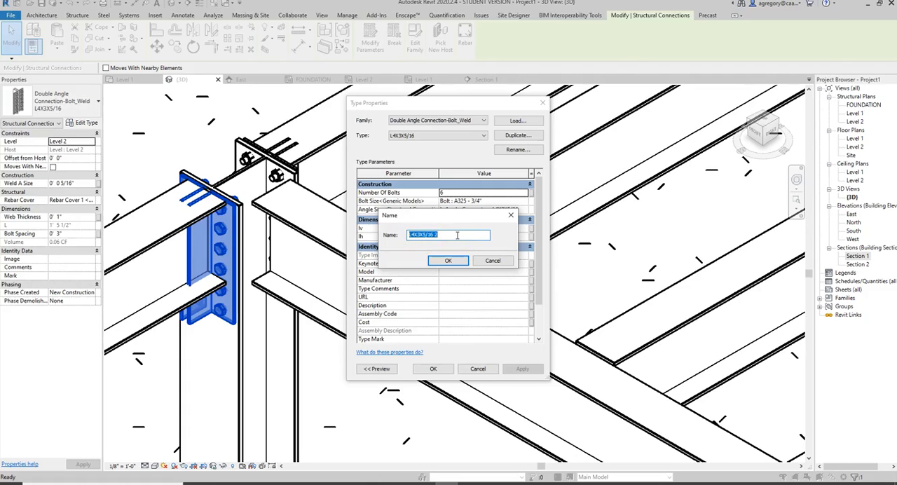
{"action": "left_click", "coordinate": [456, 235]}
{"action": "left_click", "coordinate": [448, 260]}
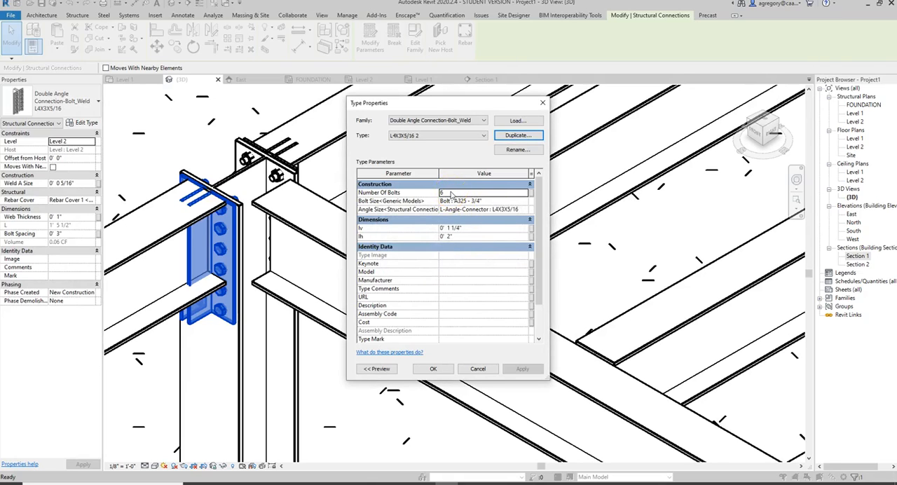
{"action": "double_click", "coordinate": [451, 193]}
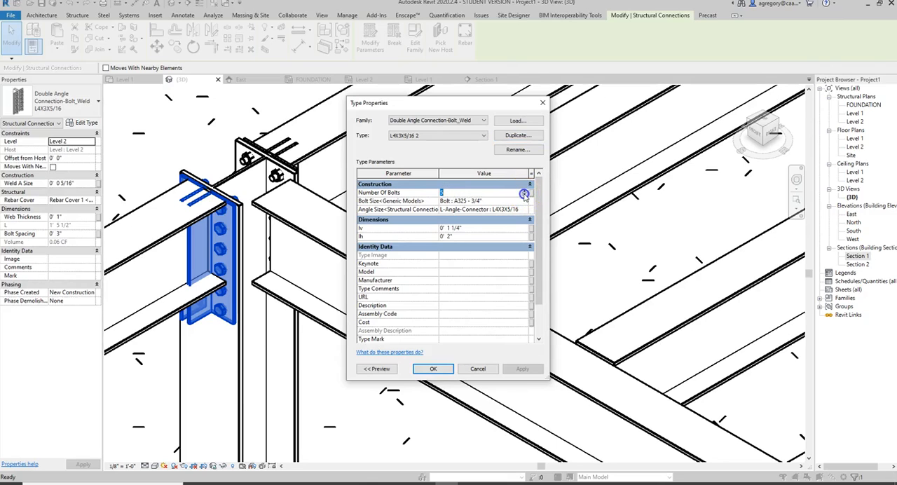
{"action": "left_click", "coordinate": [433, 369]}
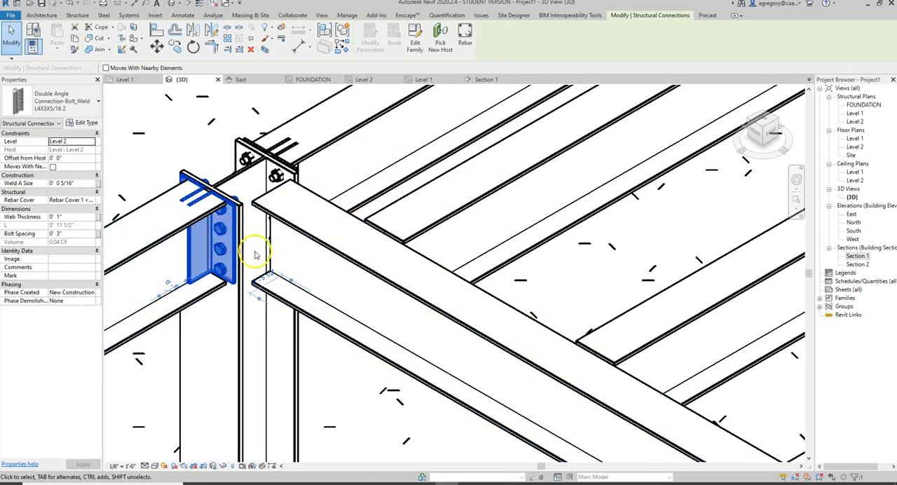
{"action": "mouse_move", "coordinate": [238, 249]}
{"action": "middle_mouse_down", "text": "shift"}
{"action": "mouse_move", "coordinate": [243, 131]}
{"action": "mouse_move", "coordinate": [239, 151]}
{"action": "middle_mouse_up", "text": "shift"}
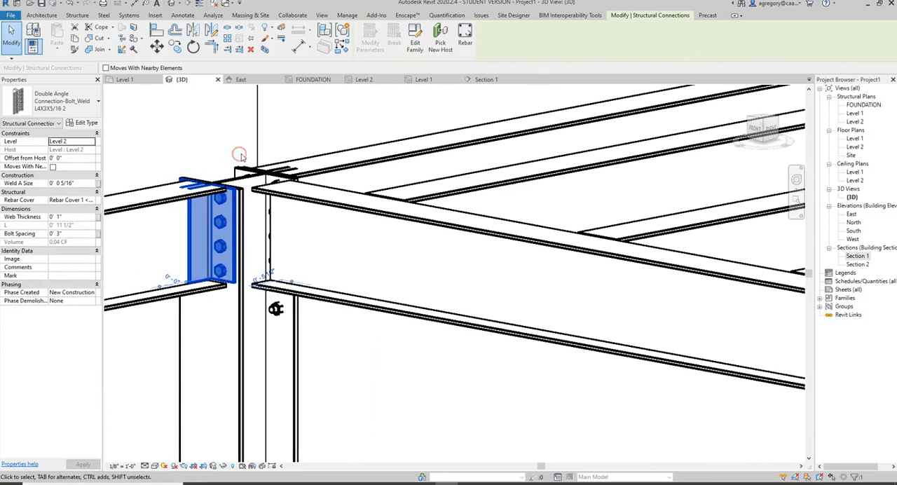
For the left connection, duplicate the type as L4X3X5/16 3 with Number Of Bolts 3
{"action": "left_click", "coordinate": [228, 214]}
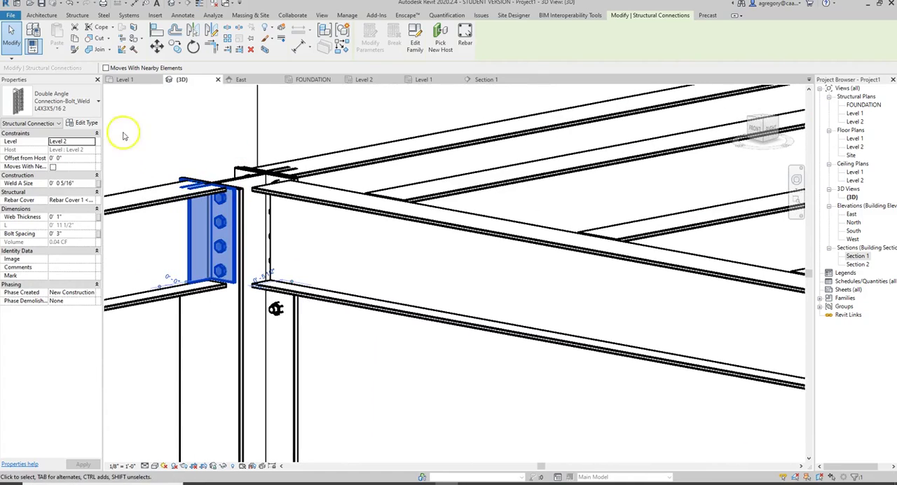
{"action": "left_click", "coordinate": [86, 123]}
{"action": "left_click", "coordinate": [519, 135]}
{"action": "left_click", "coordinate": [475, 234]}
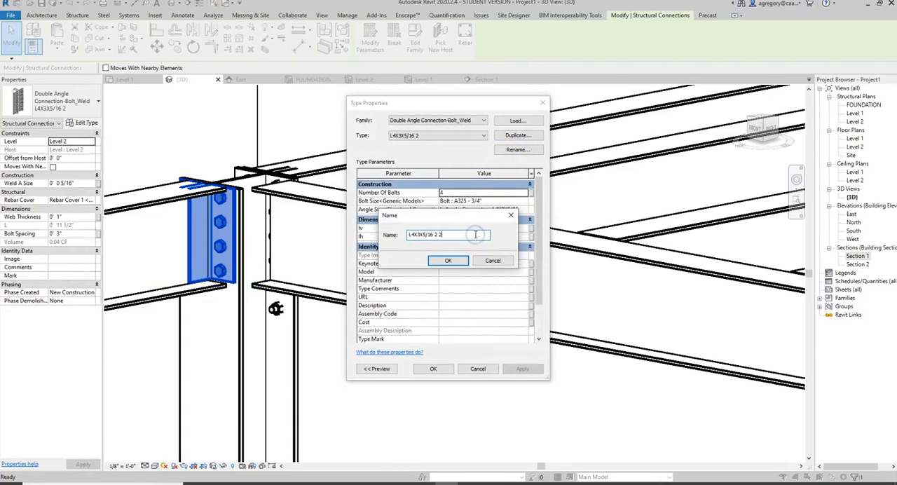
{"action": "left_click", "coordinate": [447, 261]}
{"action": "left_click", "coordinate": [474, 192]}
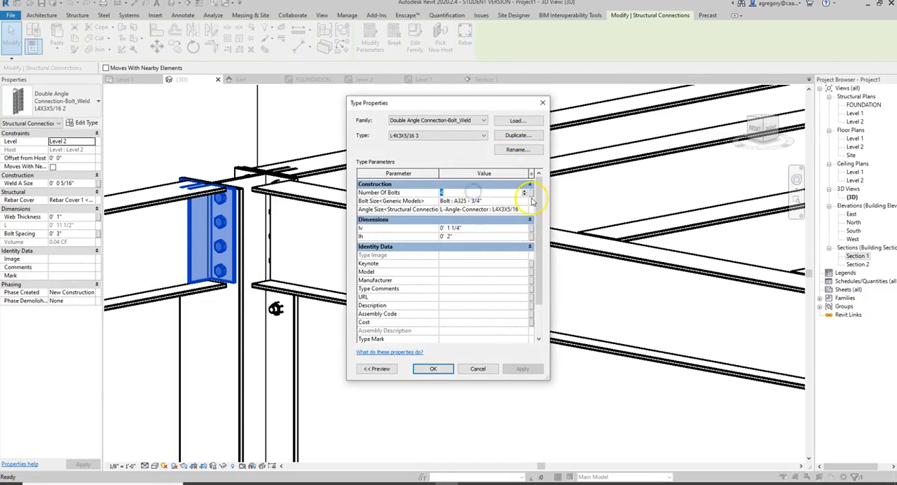
{"action": "type", "text": "3"}
{"action": "left_click", "coordinate": [433, 369]}
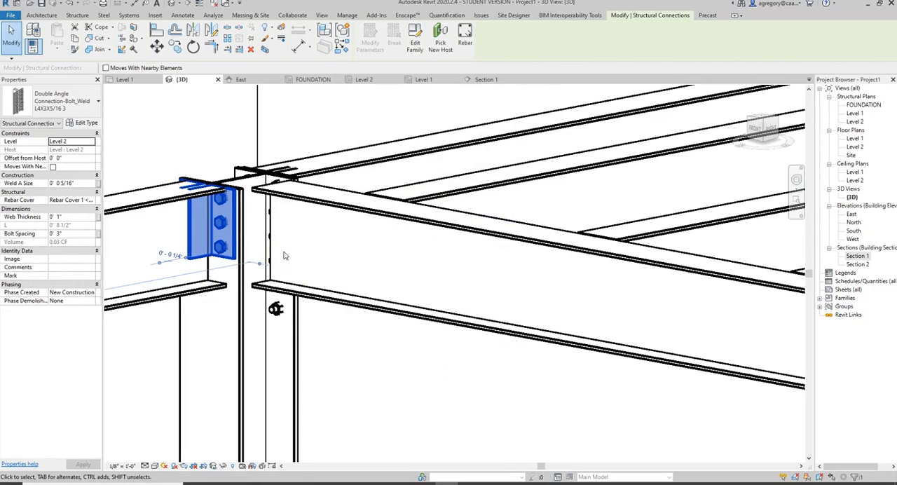
Set the left connection's Offset from Host to -2", trying -1" first
{"action": "key", "text": "Left"}
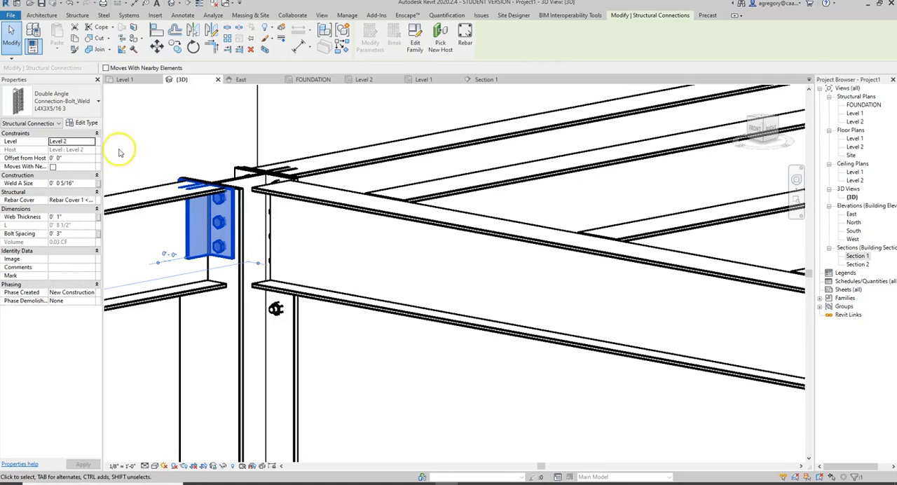
{"action": "left_click", "coordinate": [74, 157]}
{"action": "type", "text": "-1'"}
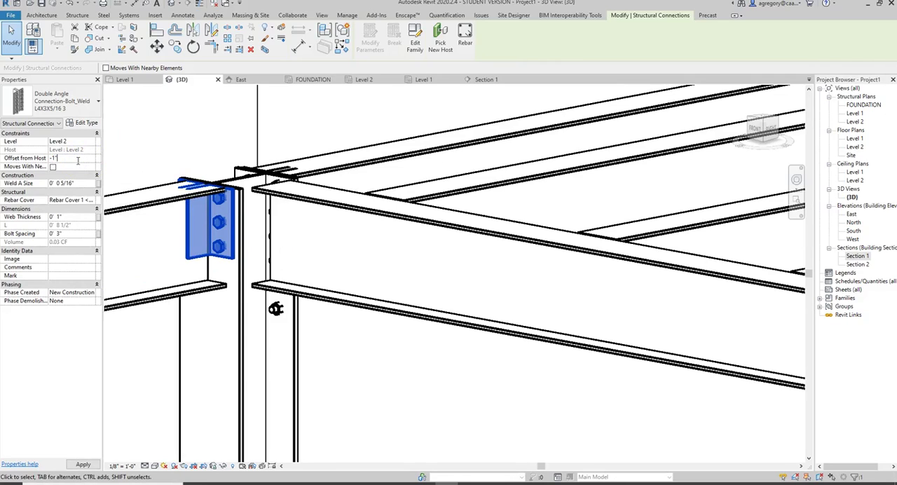
{"action": "key", "text": "Return"}
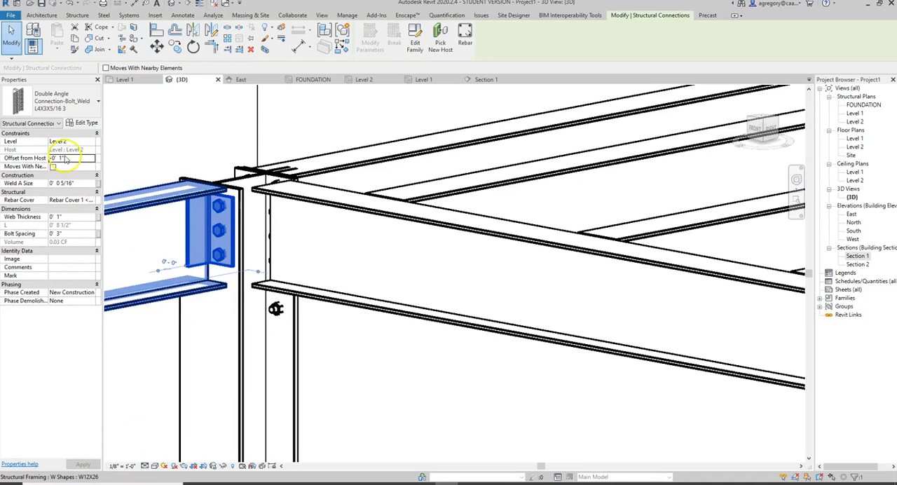
{"action": "key", "text": "BackSpace"}
{"action": "type", "text": "2"}
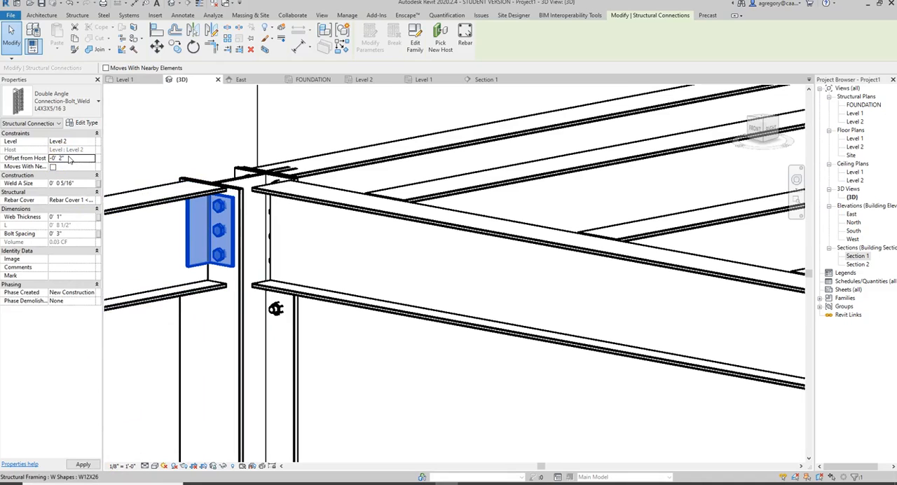
{"action": "key", "text": "Return"}
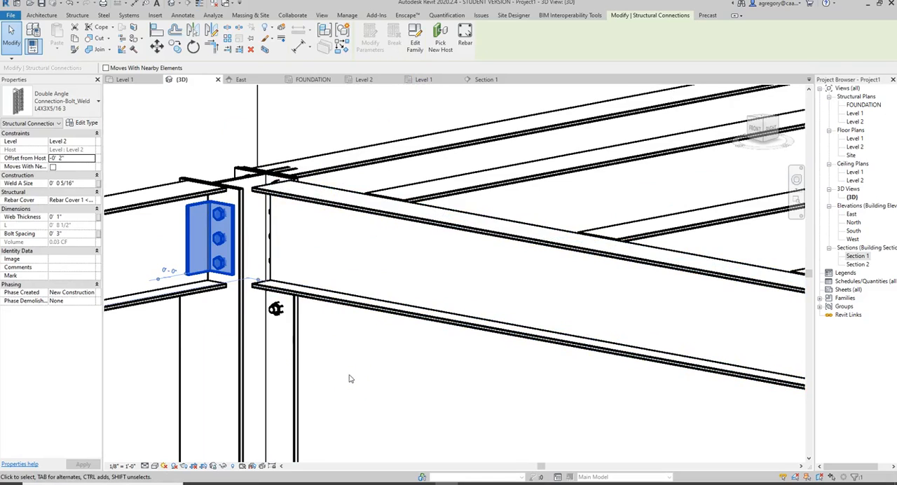
Switch the far-side connection to type L4X3X5/16 3 with Offset from Host set to -2"
{"action": "left_click", "coordinate": [275, 308]}
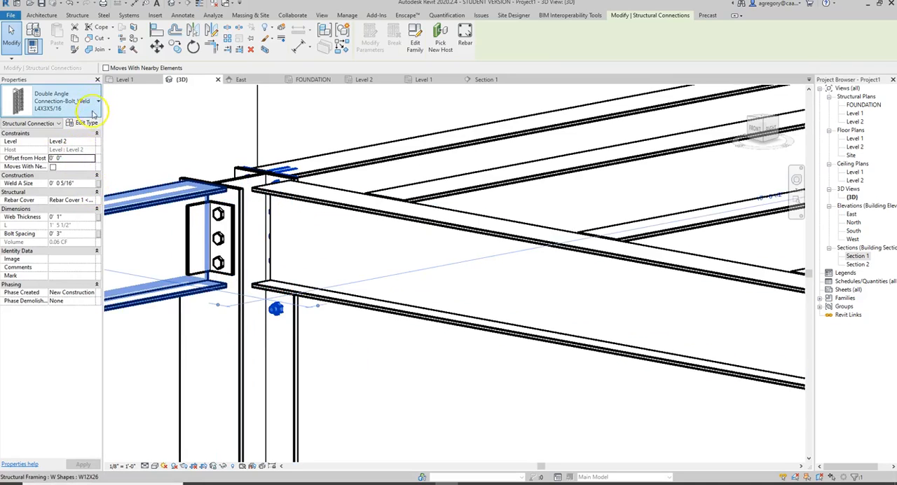
{"action": "left_click", "coordinate": [97, 101]}
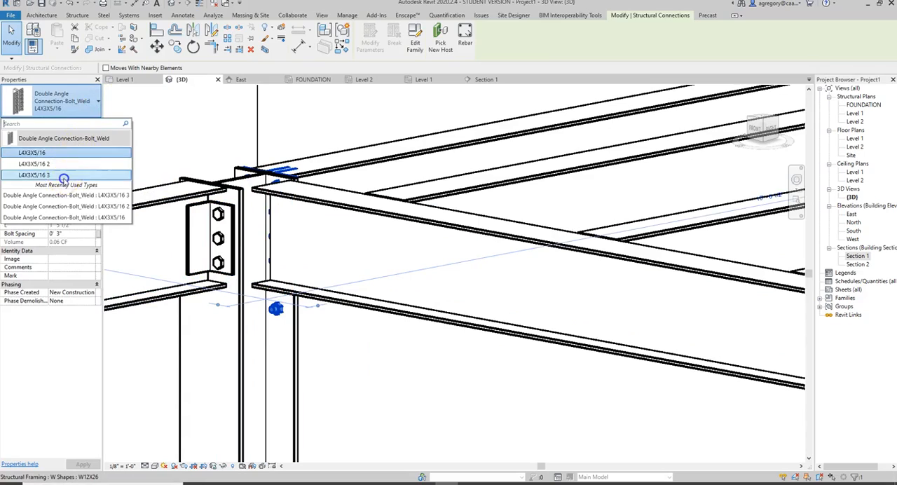
{"action": "left_click", "coordinate": [64, 182]}
{"action": "left_click", "coordinate": [71, 158]}
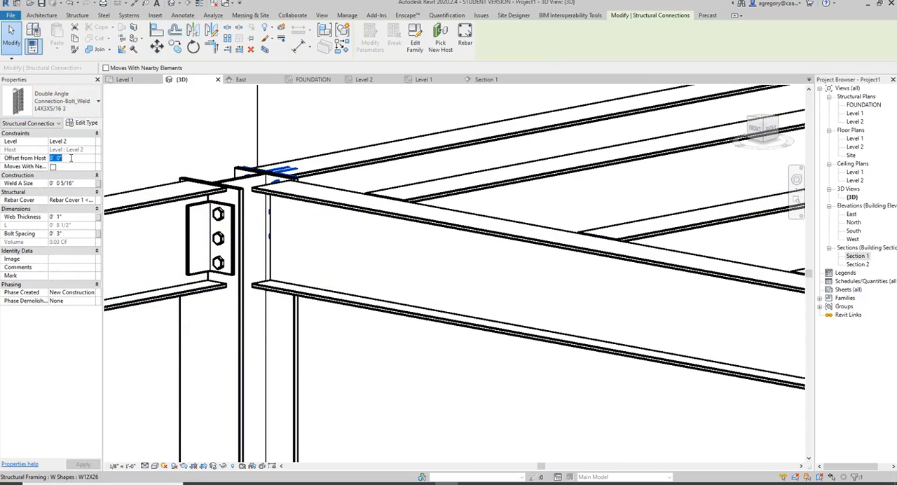
{"action": "key", "text": "Return"}
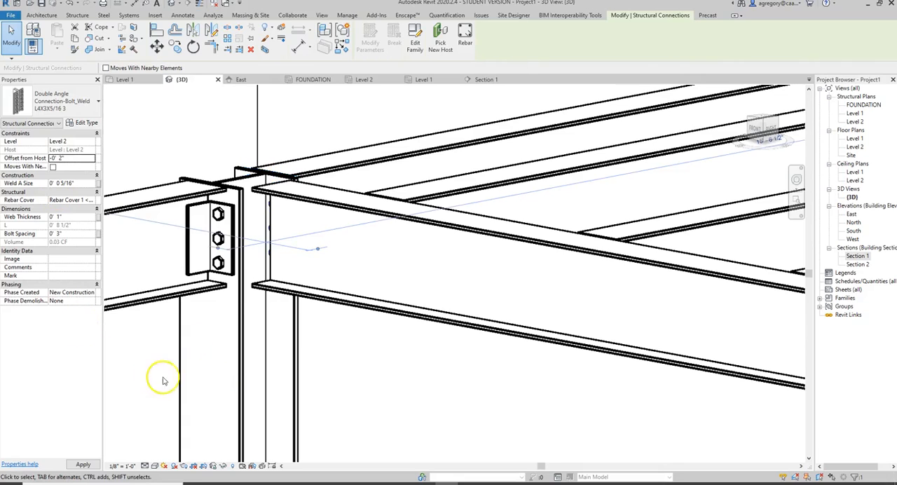
{"action": "left_click", "coordinate": [385, 394]}
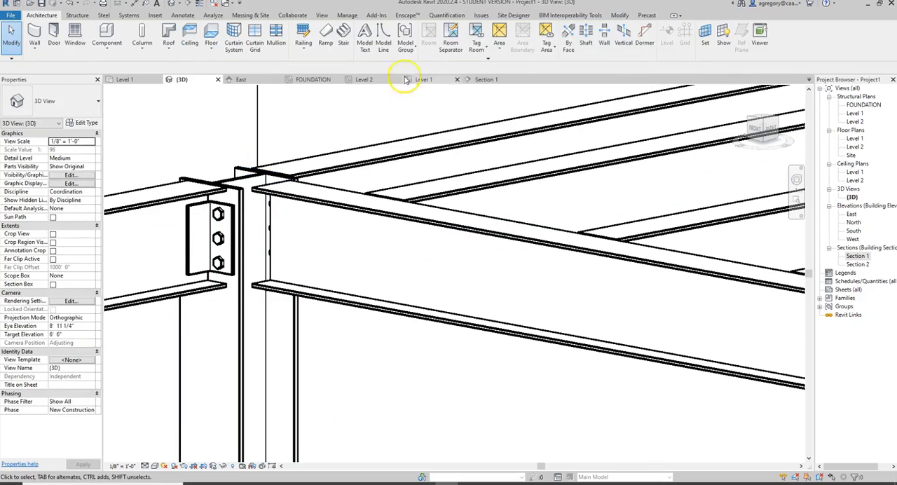
Return to the Level 2 plan and start the Section tool from the View tools
{"action": "left_click", "coordinate": [368, 79]}
{"action": "left_click", "coordinate": [392, 301]}
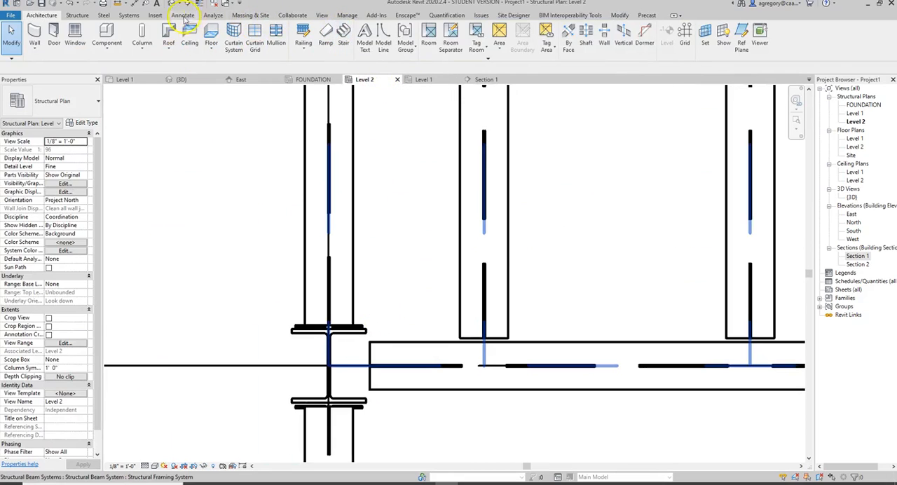
{"action": "left_click", "coordinate": [323, 16]}
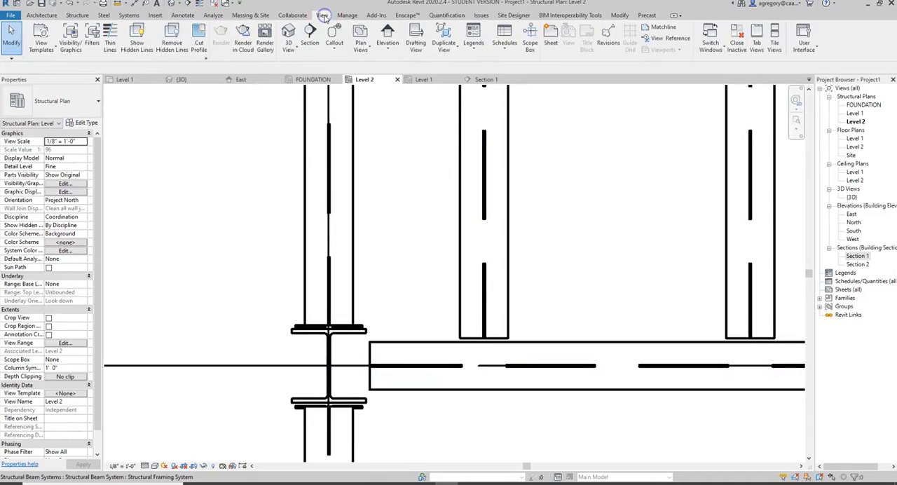
{"action": "left_click", "coordinate": [309, 35]}
{"action": "scroll", "coordinate": [385, 320], "scroll_direction": "down", "scroll_amount": 2}
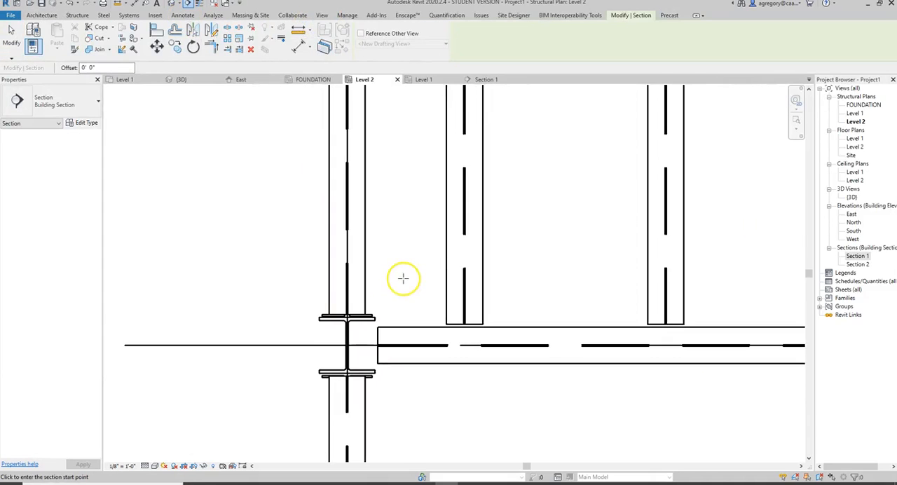
Cut Section 3 across the beam at the column and flip it to face the other way
{"action": "middle_click_drag", "start_coordinate": [395, 274], "coordinate": [383, 186]}
{"action": "left_click", "coordinate": [387, 177]}
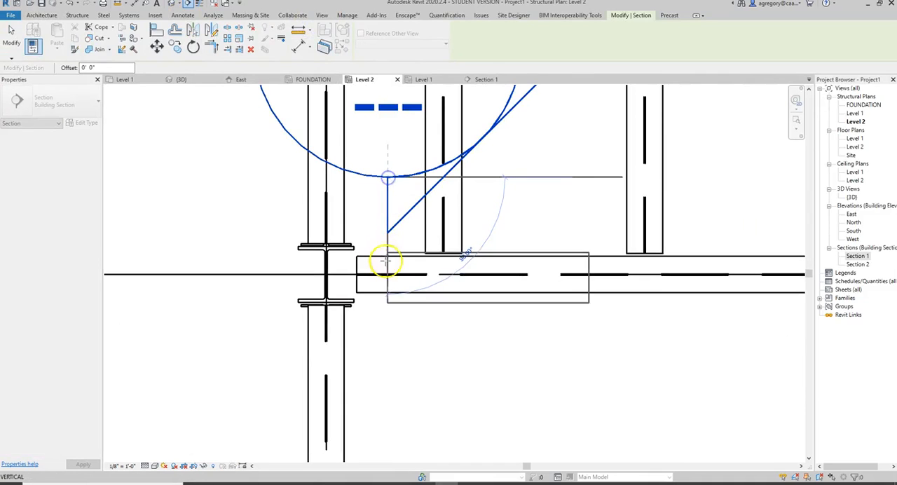
{"action": "left_click", "coordinate": [382, 362]}
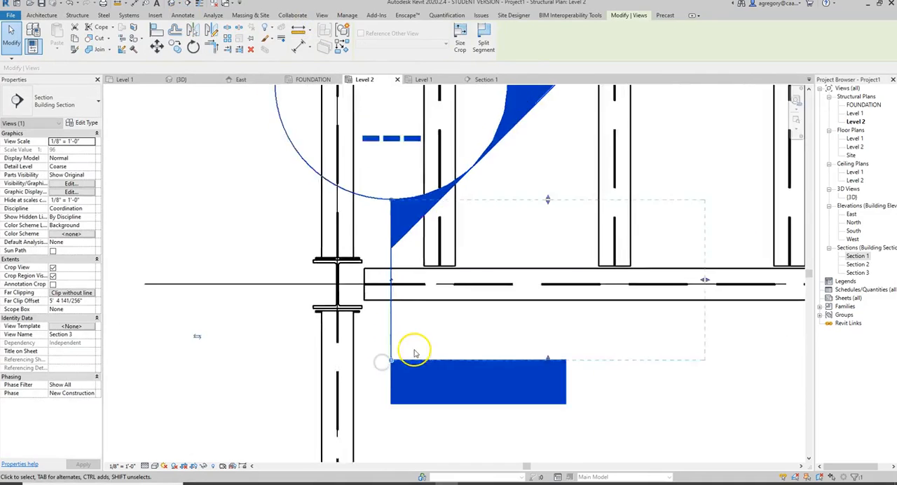
{"action": "scroll", "coordinate": [420, 336], "scroll_direction": "down", "scroll_amount": 1}
{"action": "left_click", "coordinate": [502, 251]}
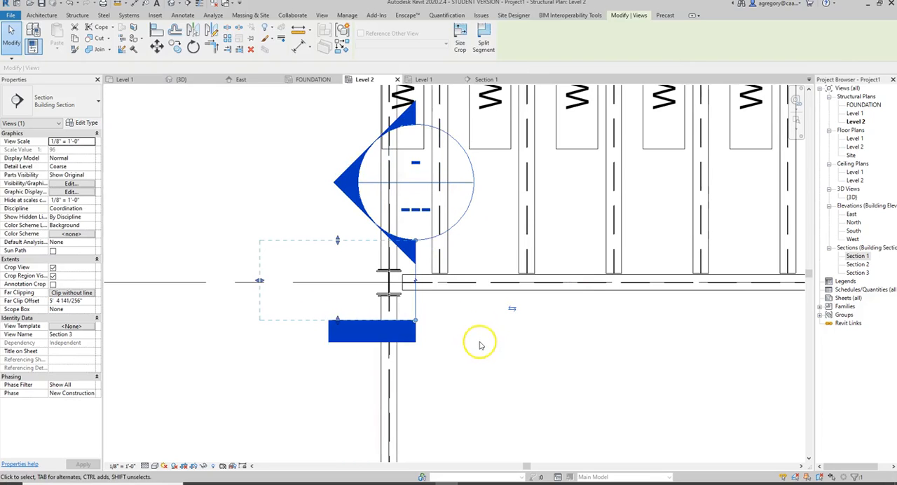
{"action": "left_click", "coordinate": [476, 312]}
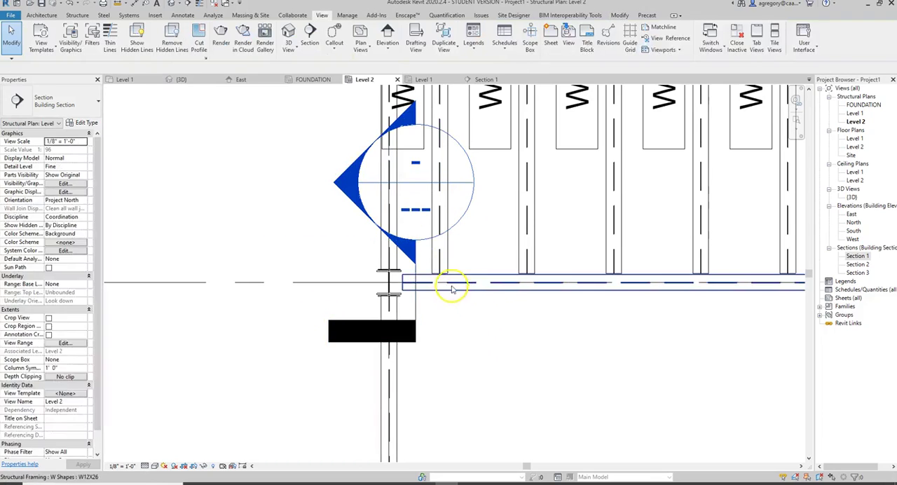
Show Section 3 at Fine detail level, zoomed on both three-bolt double angle connections
{"action": "double_click", "coordinate": [359, 192]}
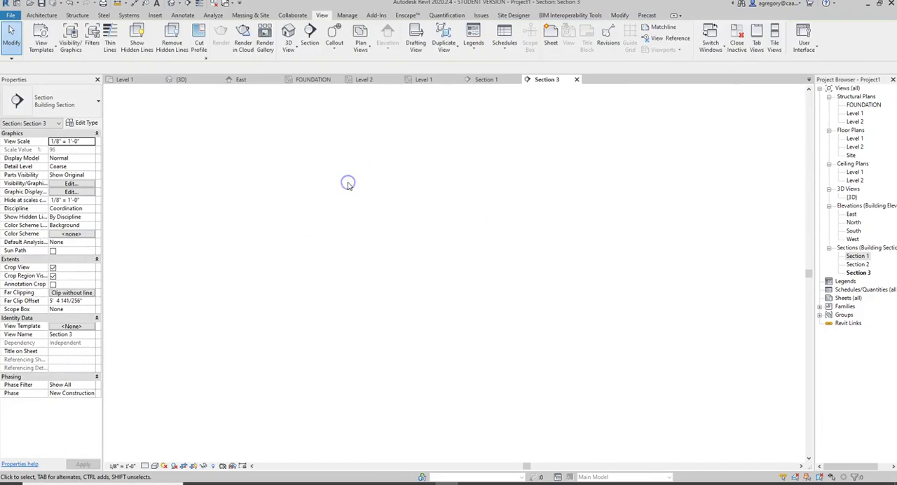
{"action": "left_click", "coordinate": [144, 466]}
{"action": "left_click", "coordinate": [154, 456]}
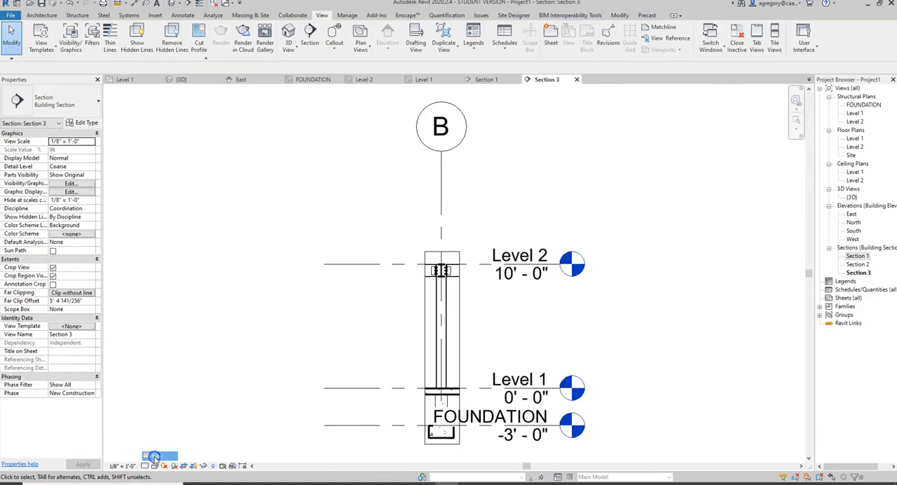
{"action": "scroll", "coordinate": [442, 269], "scroll_direction": "up", "scroll_amount": 5}
{"action": "scroll", "coordinate": [443, 270], "scroll_direction": "up", "scroll_amount": 2}
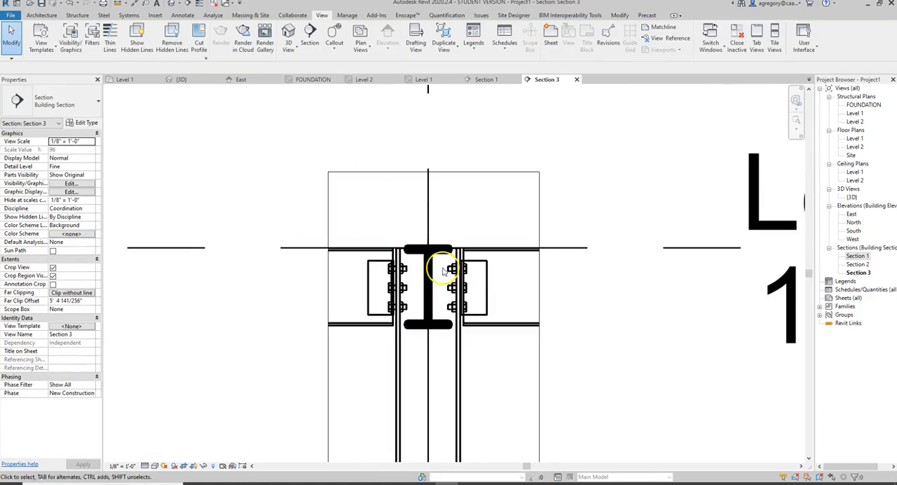
{"action": "left_click", "coordinate": [490, 273]}
{"action": "scroll", "coordinate": [491, 273], "scroll_direction": "up", "scroll_amount": 3}
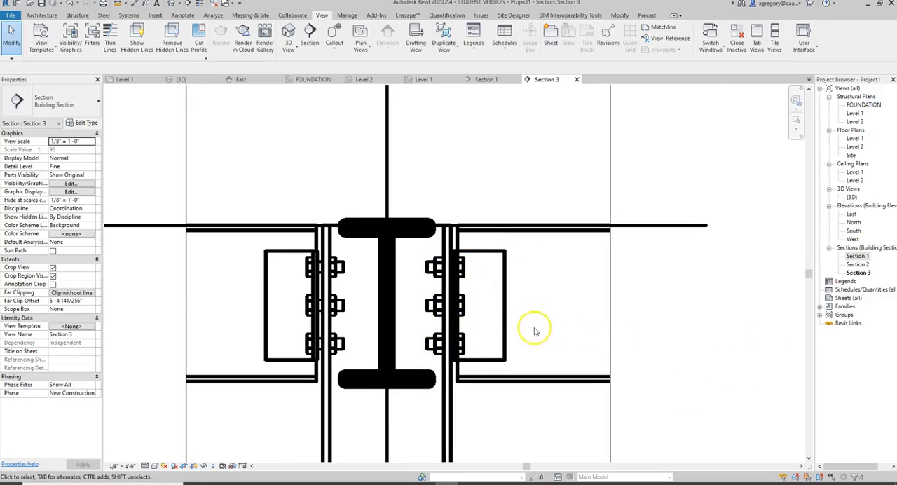
{"action": "left_click", "coordinate": [507, 322]}
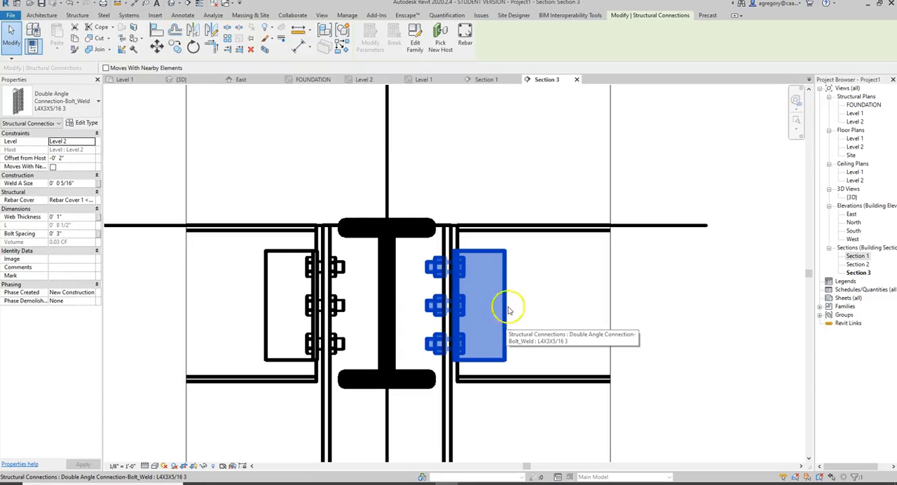
{"action": "left_click", "coordinate": [729, 322]}
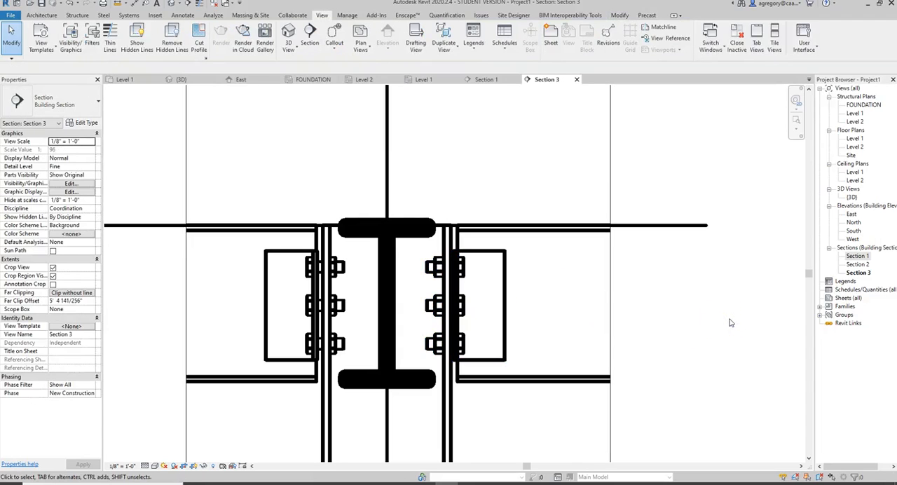